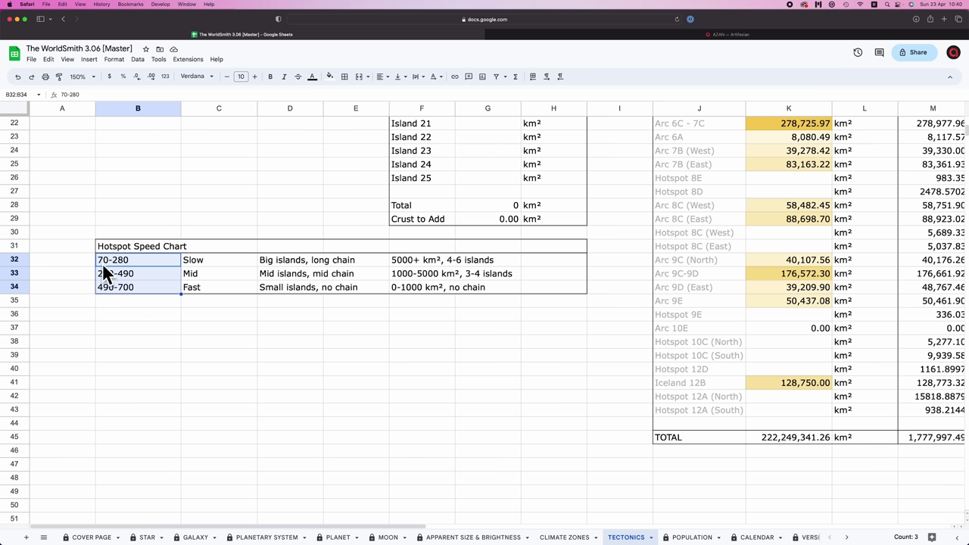
Examine the Hotspot Speed Chart's speed classes, island descriptions, and area and island-count ranges
click(223, 264)
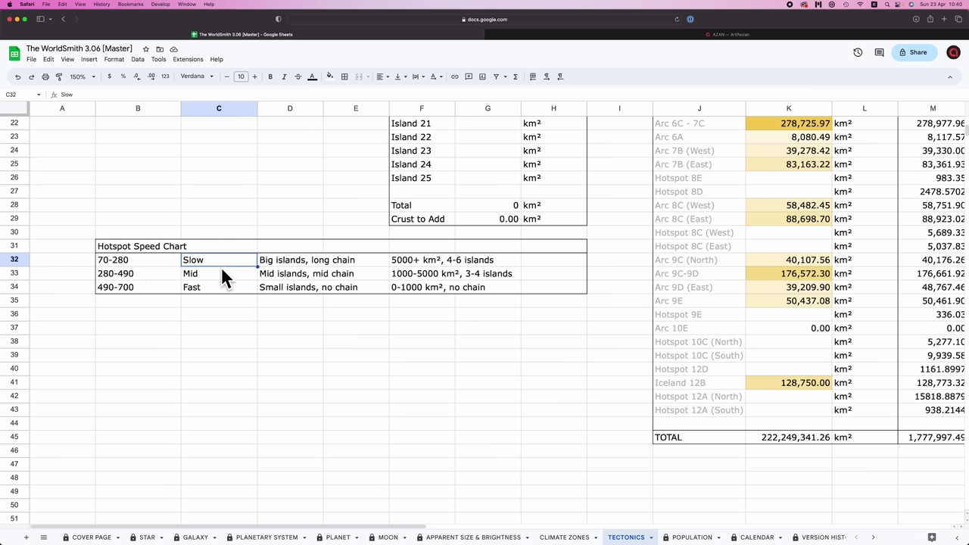
drag(217, 276, 217, 286)
click(247, 327)
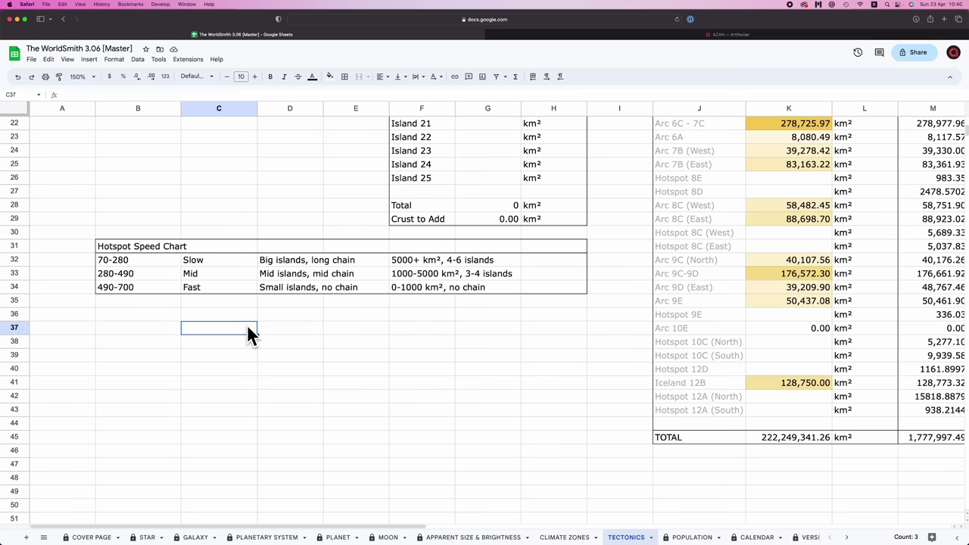
click(209, 262)
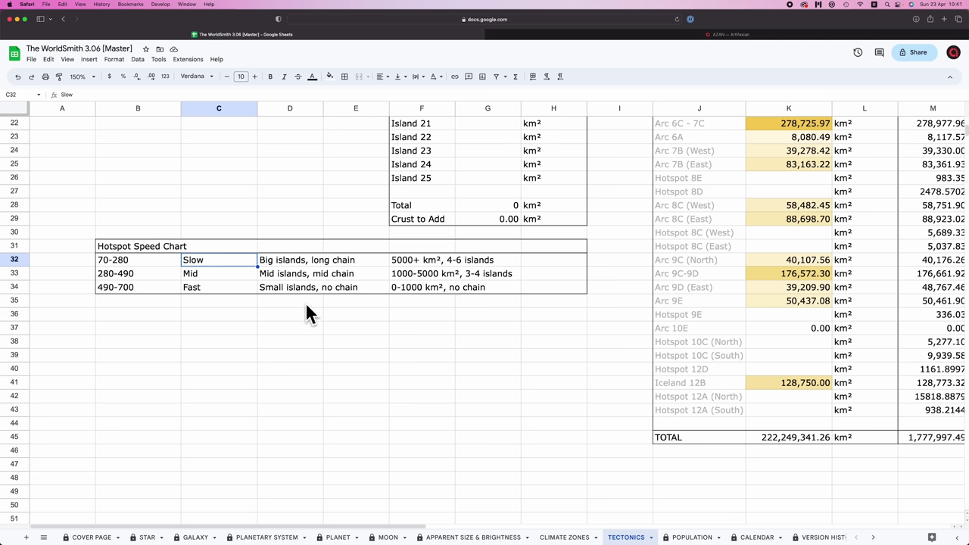
click(282, 263)
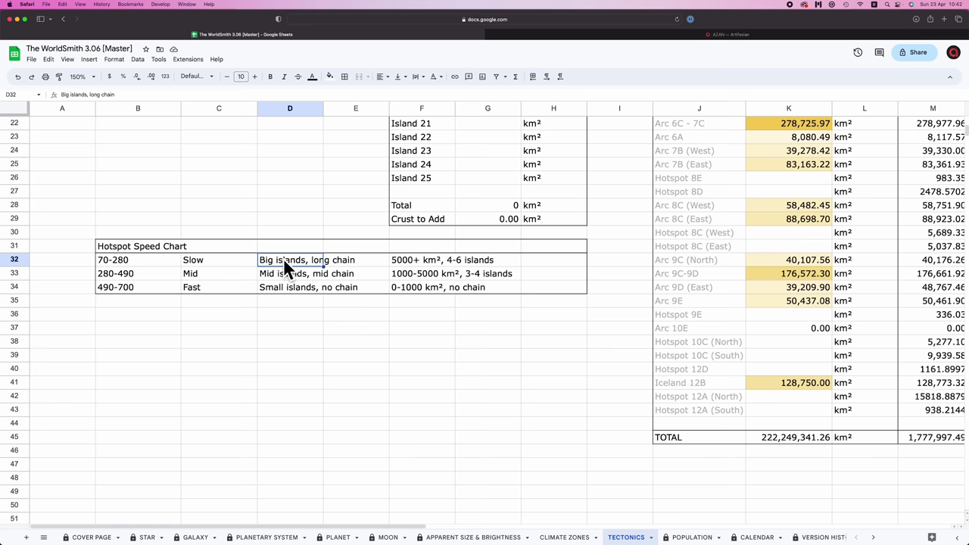
click(228, 286)
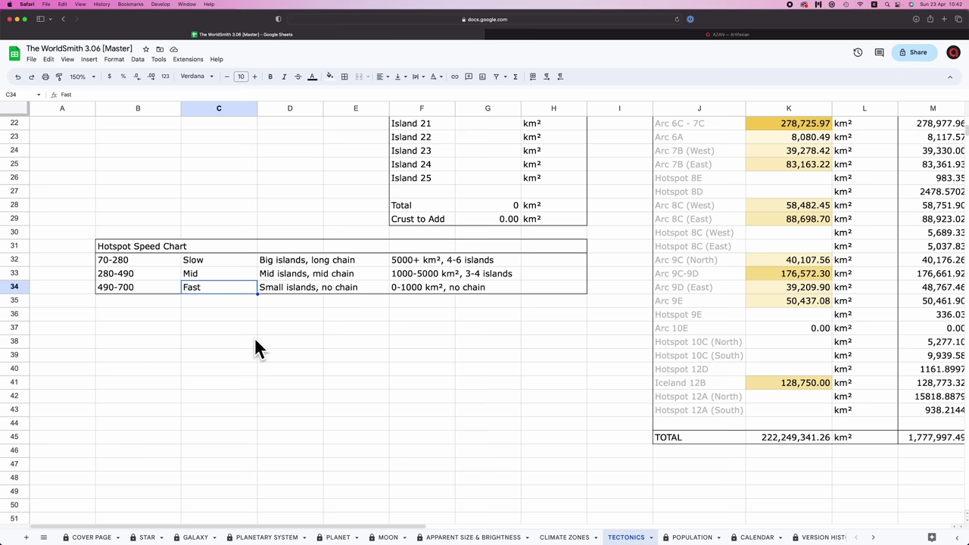
click(276, 289)
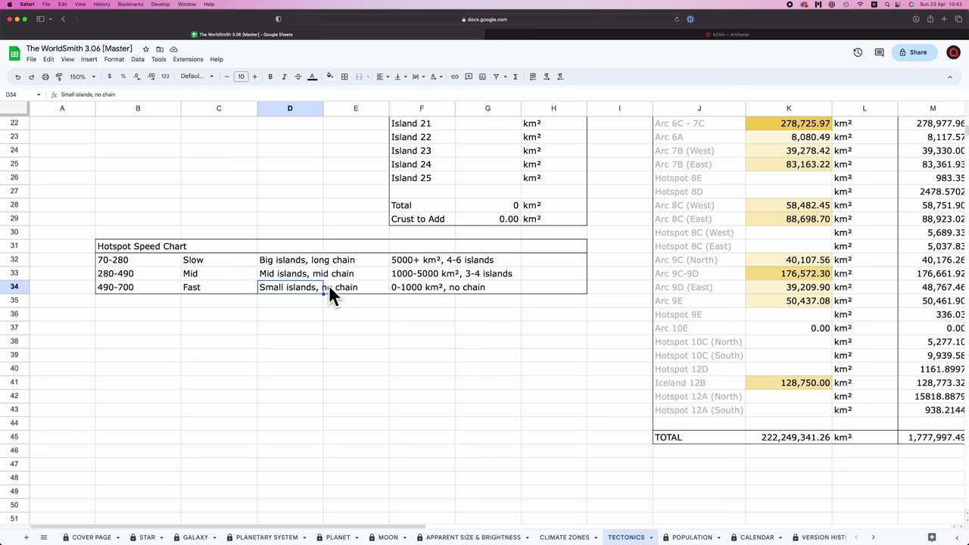
click(268, 276)
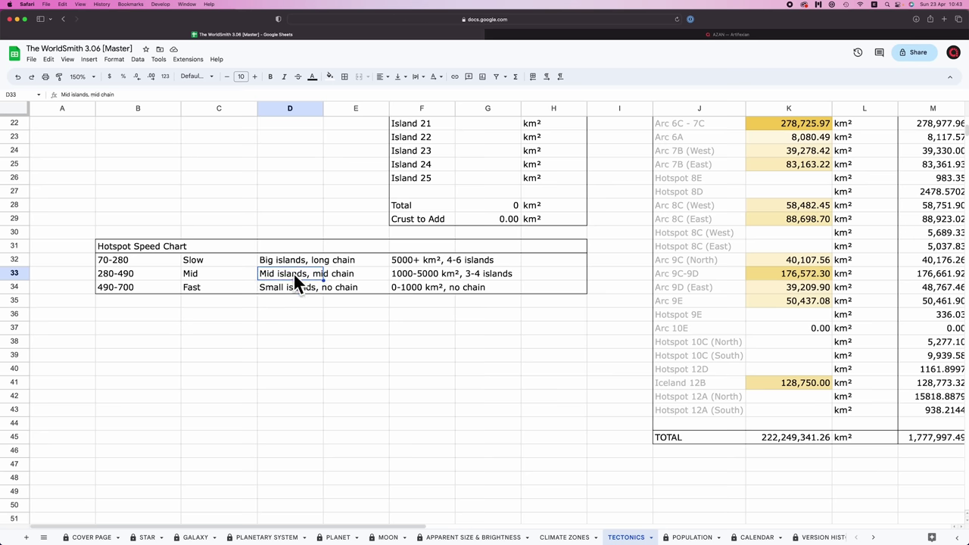
key(Up)
click(406, 260)
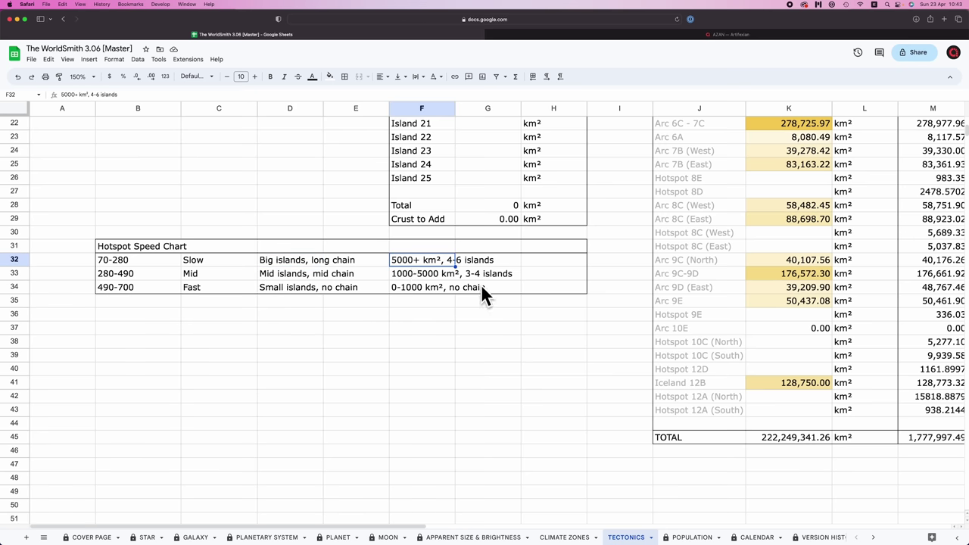
shift+click(550, 289)
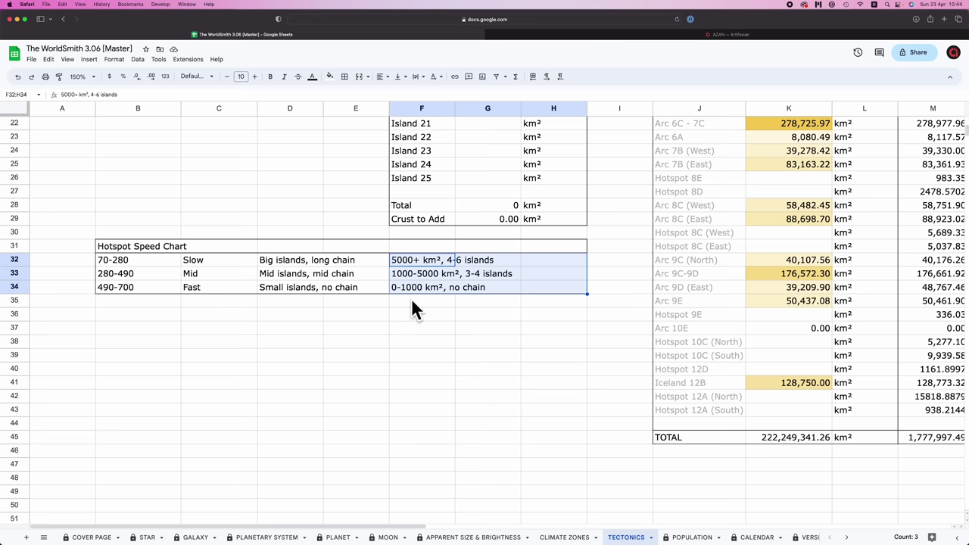
Review the hotspots' actual areas and pace notes in the area table, along with the chart's Slow row
scroll(459, 322, right, 5)
scroll(459, 321, up, 4)
scroll(459, 321, up, 6)
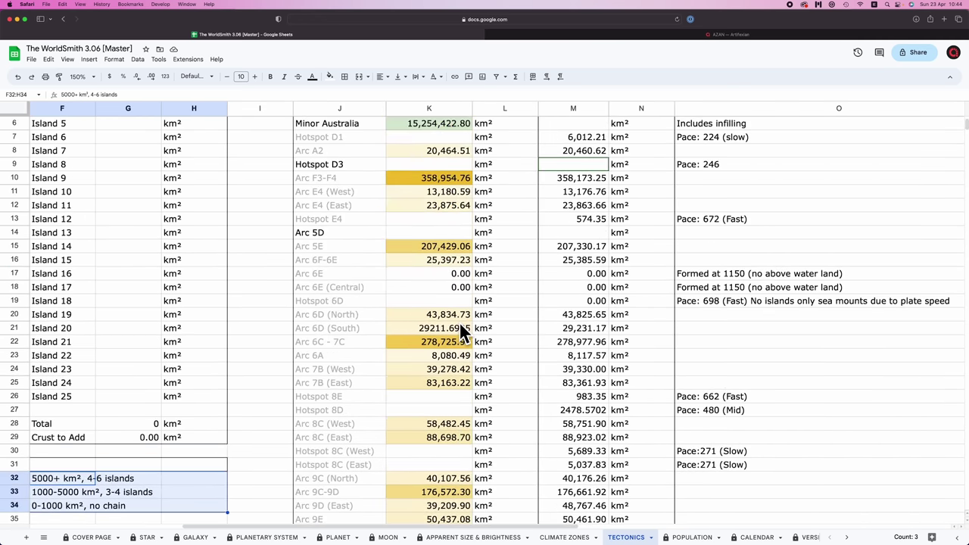
scroll(459, 321, right, 2)
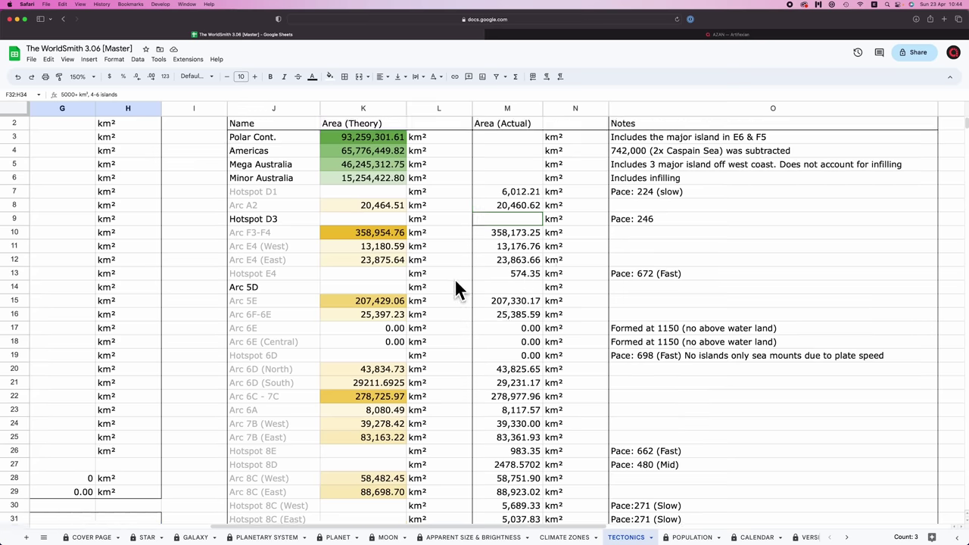
scroll(457, 284, left, 6)
scroll(457, 284, down, 10)
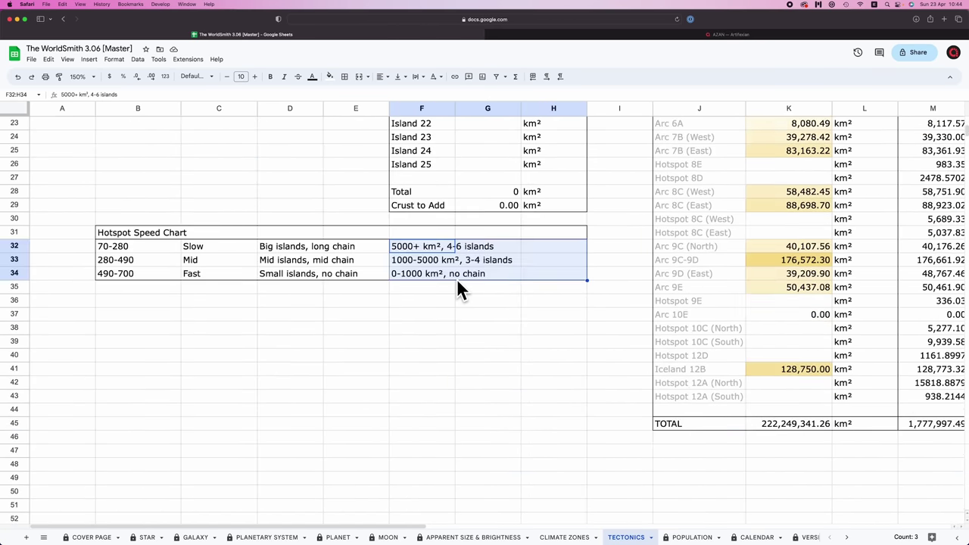
click(217, 245)
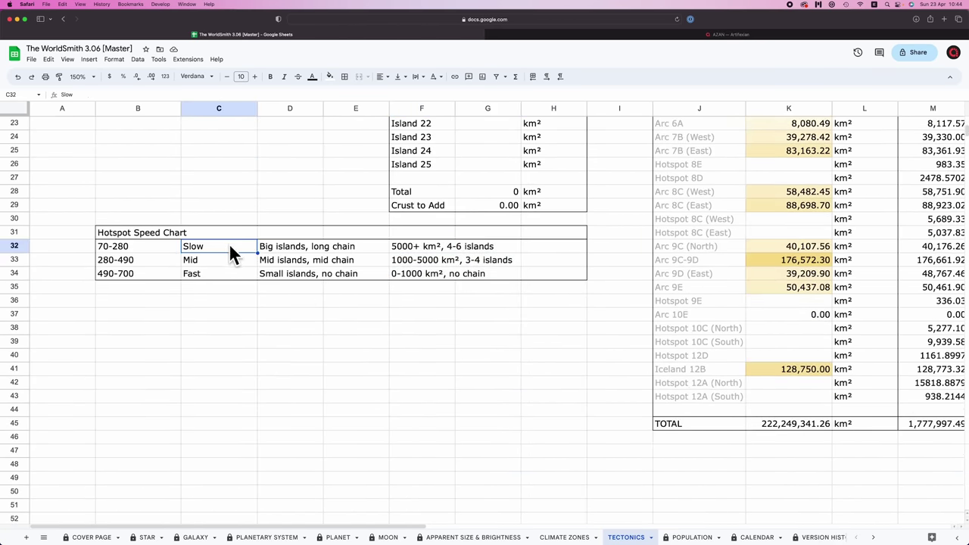
click(288, 250)
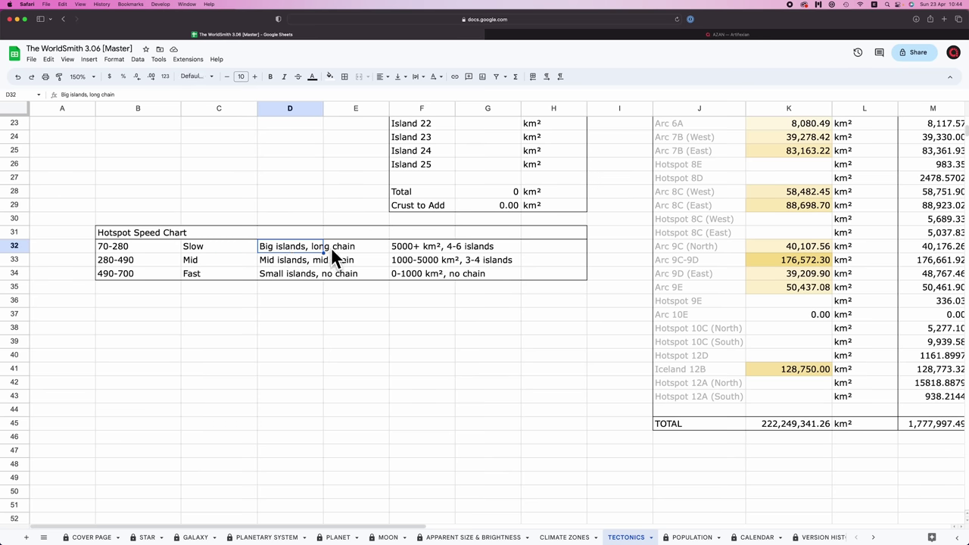
click(405, 250)
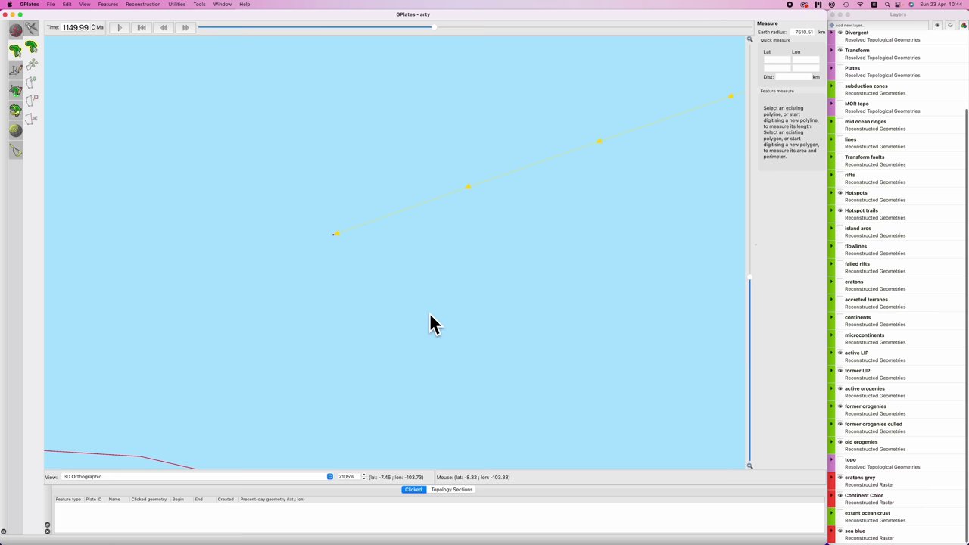
In GPlates, outline an island around the hotspot and create it as an outline feature named Hotspot Island, plate ID 700, beginning at 1150 Ma
key(f)
click(417, 225)
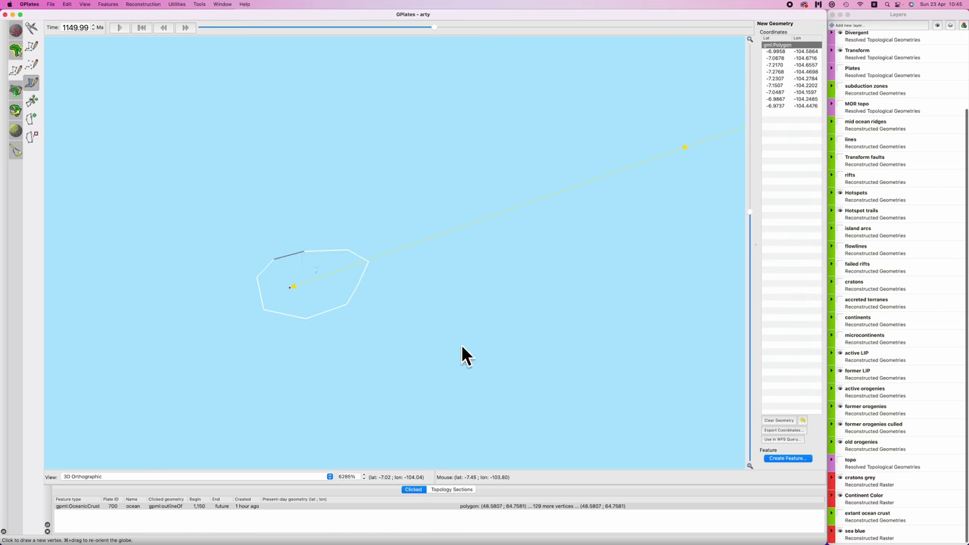
click(788, 458)
click(365, 394)
click(399, 274)
text(Hotspot)
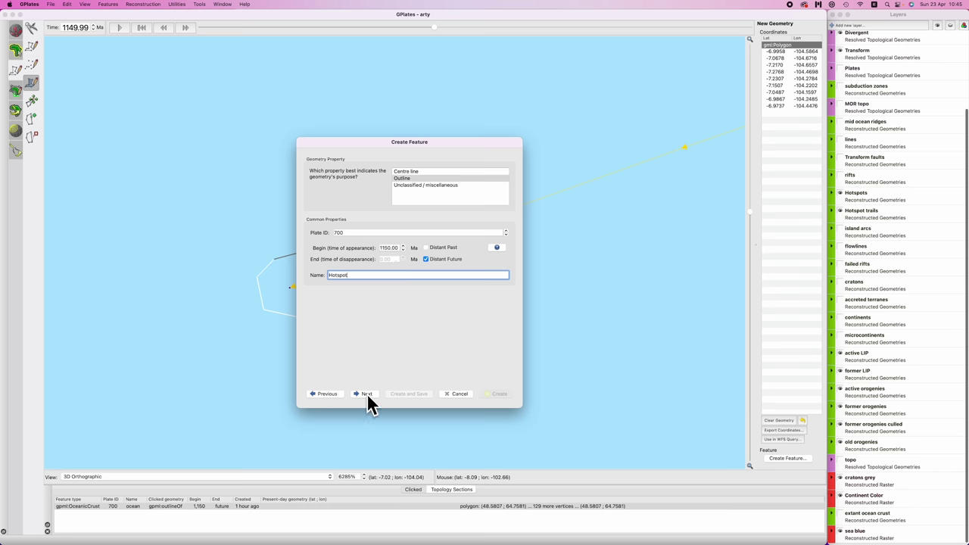
click(368, 394)
click(499, 394)
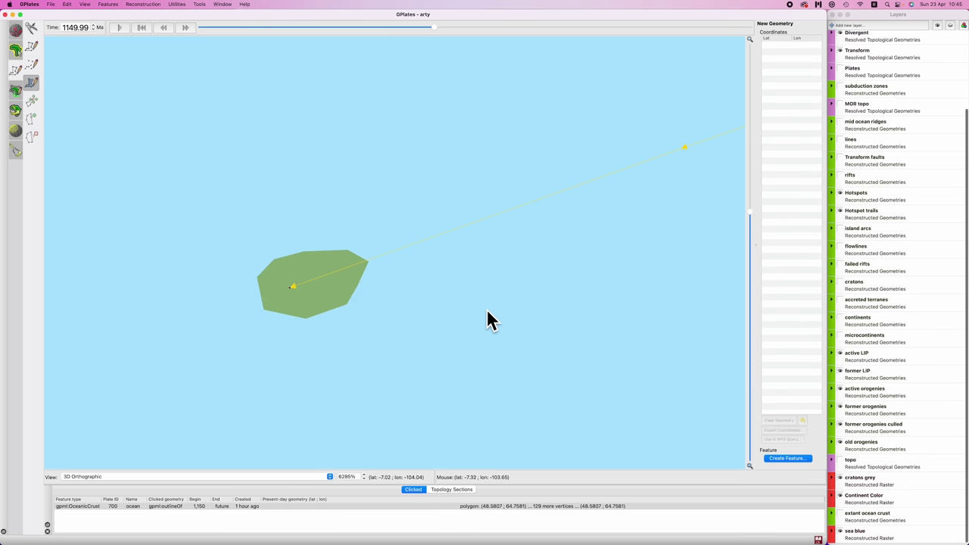
Draw and create a second, smaller irregular island northeast of the first one, on the hotspot trail
click(466, 226)
click(443, 220)
click(433, 227)
click(787, 459)
click(499, 394)
Draw and create a narrow third island just northwest of the second island
click(422, 220)
click(416, 227)
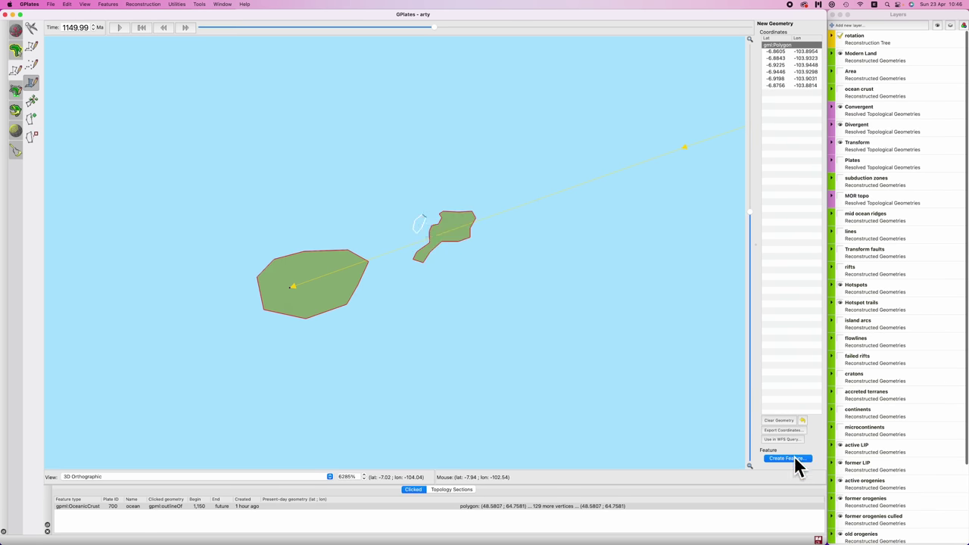
click(787, 458)
click(499, 394)
Draw and create a small fourth island farther northeast along the hotspot trail
click(511, 209)
click(523, 206)
click(520, 214)
click(787, 458)
click(499, 394)
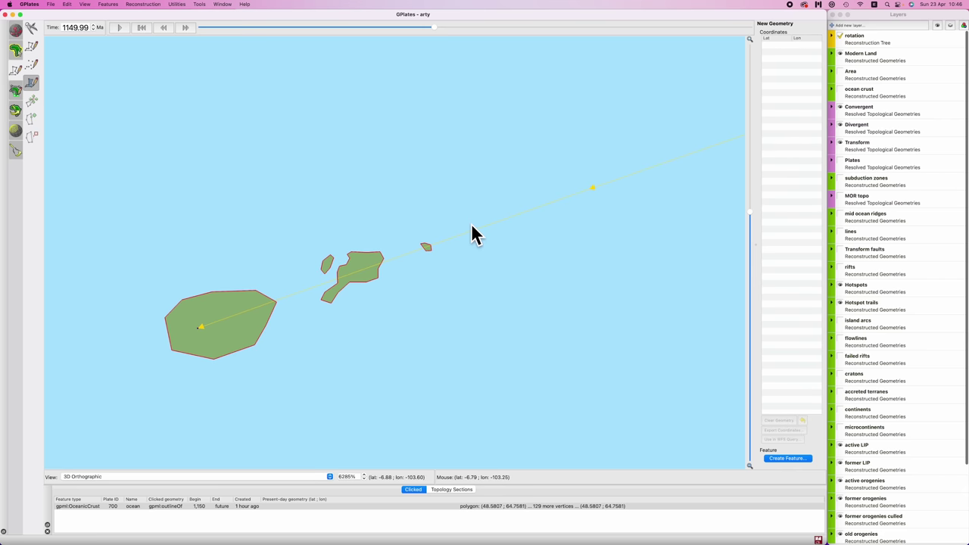
Add a tiny fifth island beyond the fourth one at the northeastern end of the island chain
click(496, 225)
click(500, 220)
scroll(513, 318, down, 2)
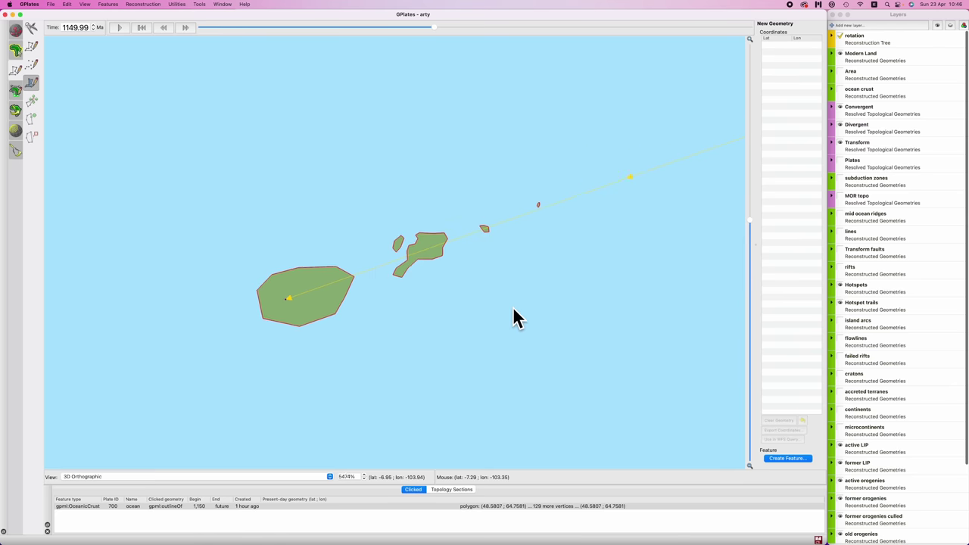
scroll(513, 308, down, 2)
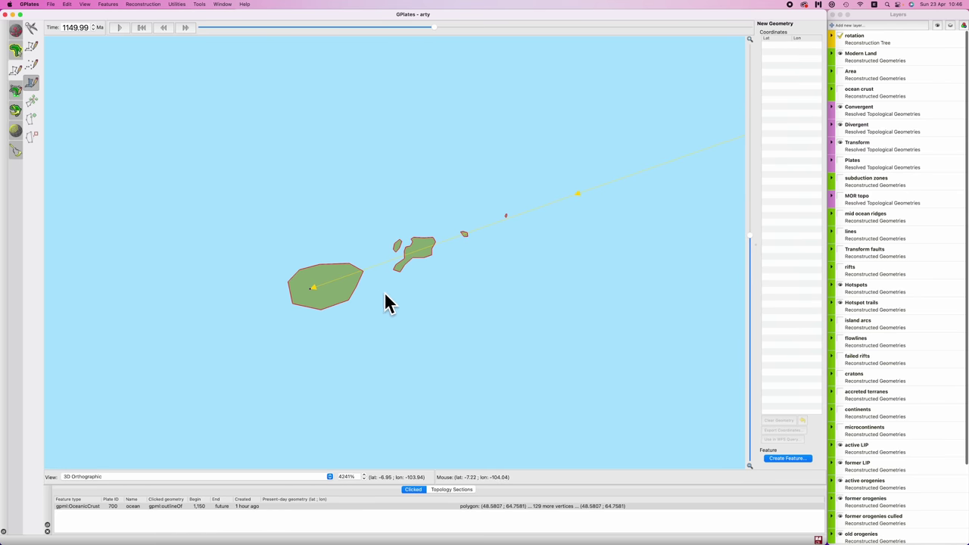
Measure the area of the largest island at the hotspot
key(f)
click(356, 291)
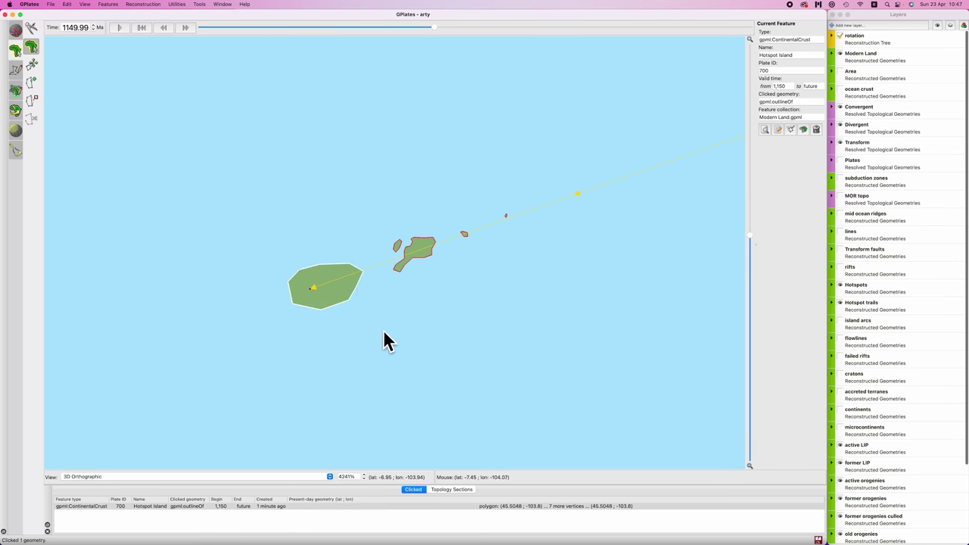
key(m)
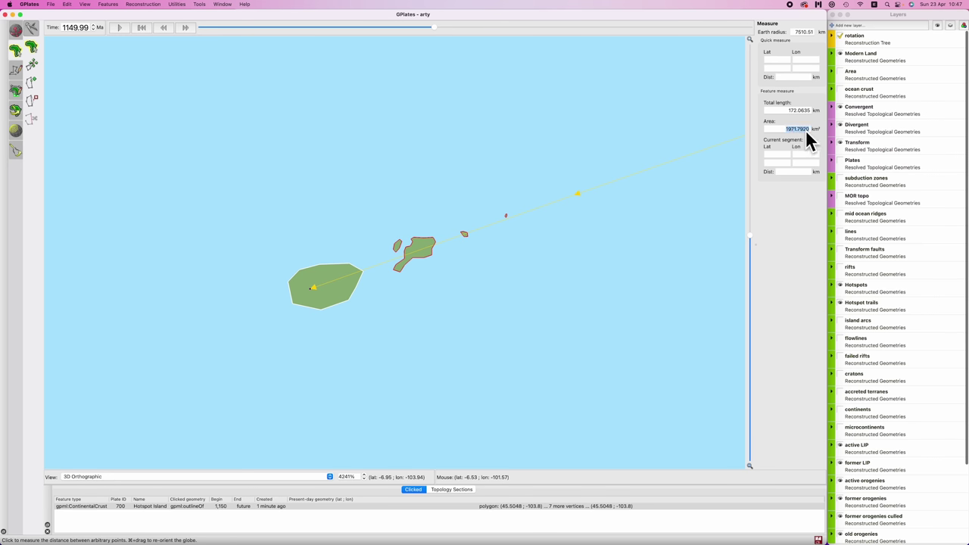
Switch to the WorldSmith spreadsheet and enter 1971.792 km² as the area of Island 1
key(super+Tab)
key(super+Tab)
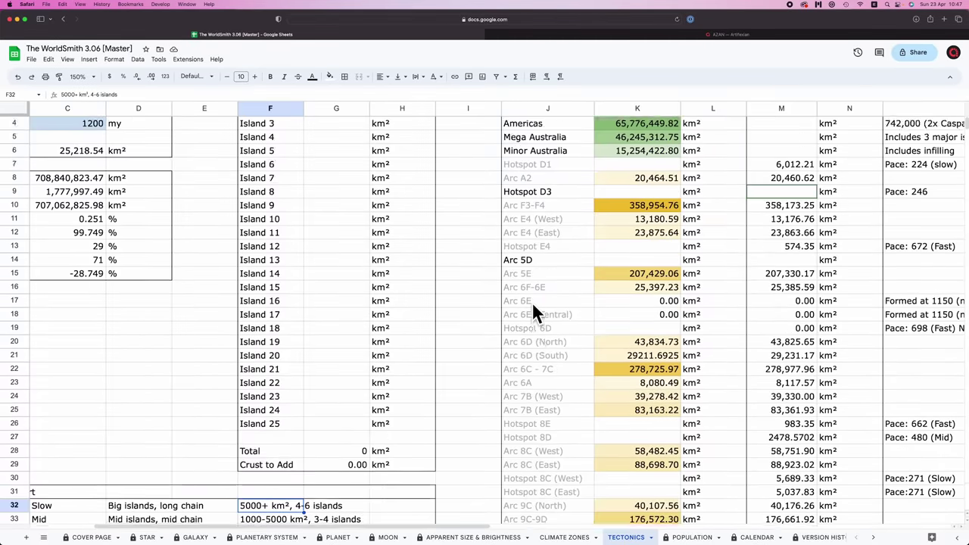
click(475, 138)
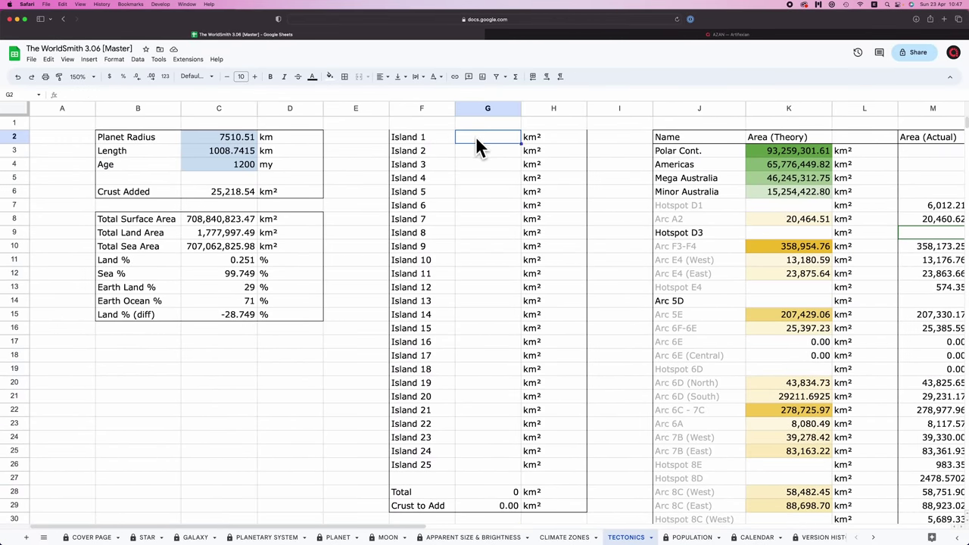
text(1971.792)
Compare the islands' total area with the slow-speed range in the Hotspot Speed Chart
scroll(485, 364, down, 2)
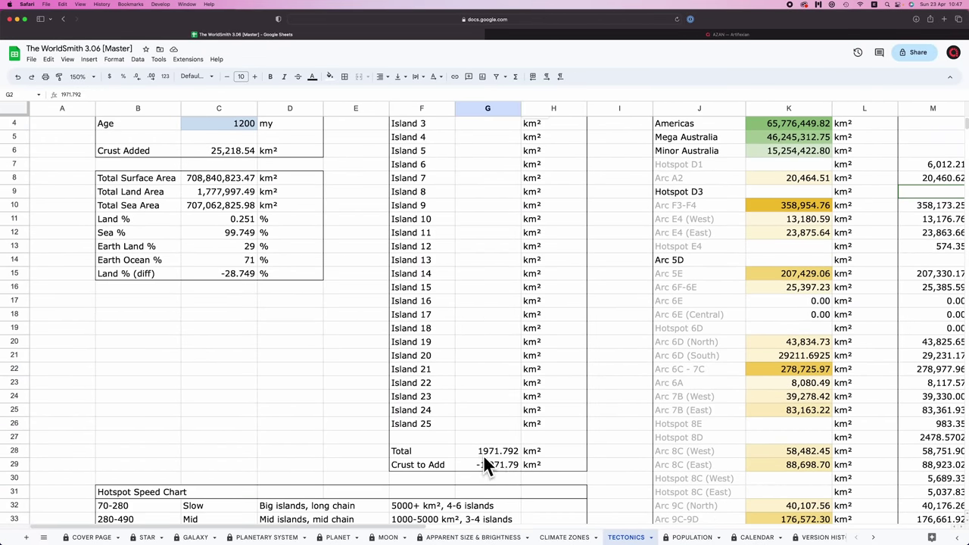
scroll(426, 465, down, 6)
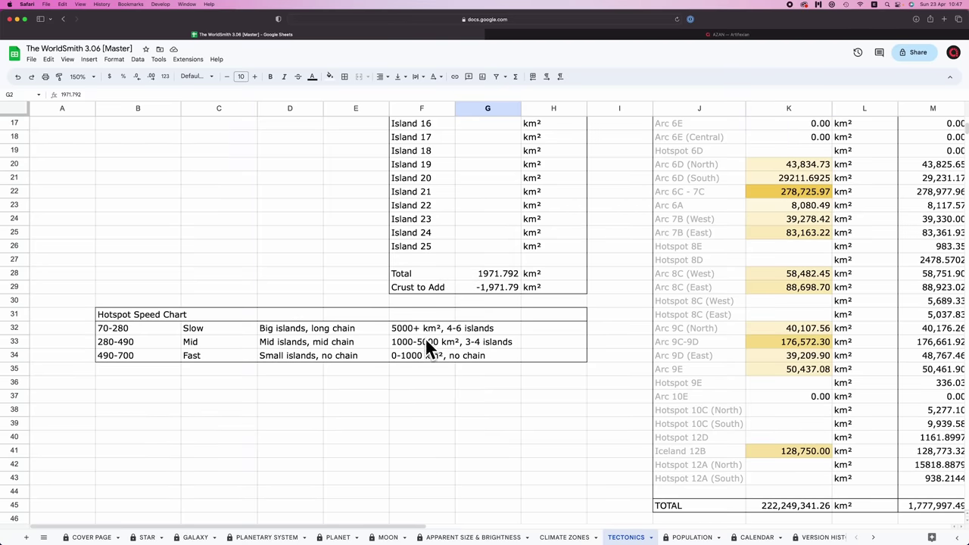
click(424, 330)
drag(427, 282, 561, 307)
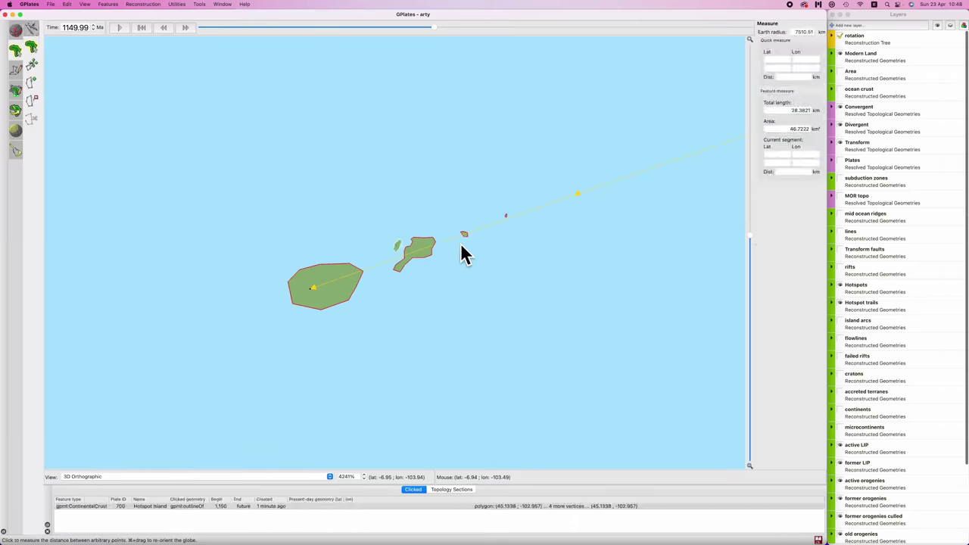
Measure the smaller islands in GPlates and record 468.3267, 46.7222, 19.6453 and 3.7715 km² for Islands 2 to 5 in the spreadsheet
click(464, 233)
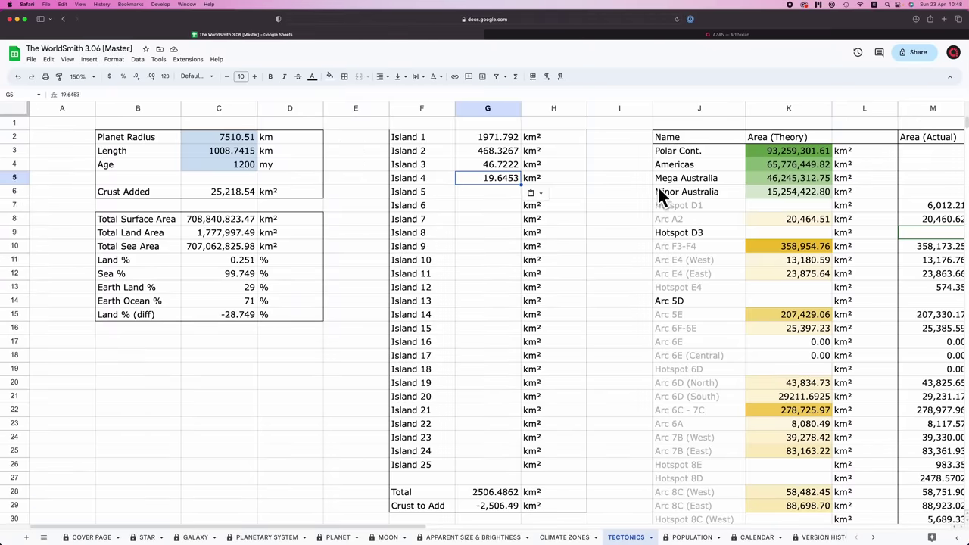
text(3.7715)
scroll(492, 473, down, 1)
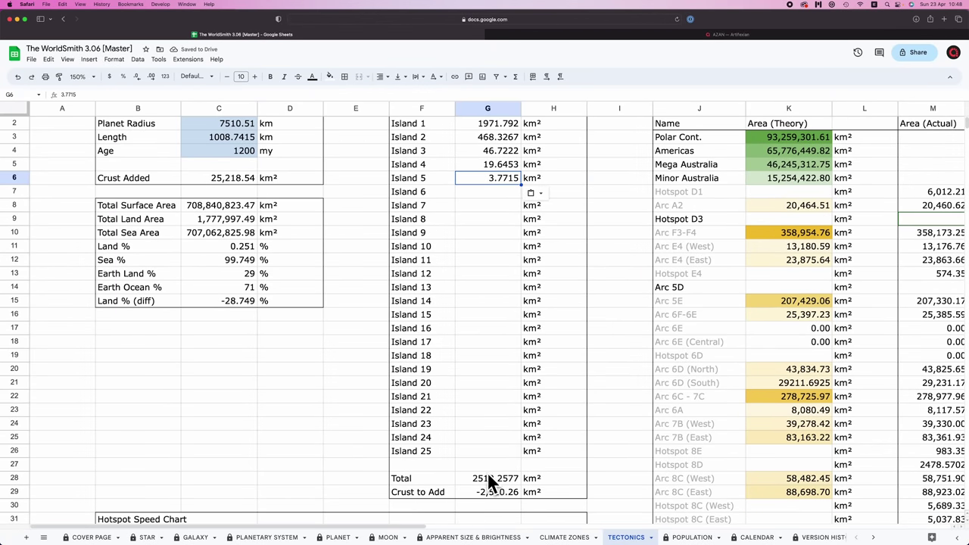
scroll(495, 349, up, 1)
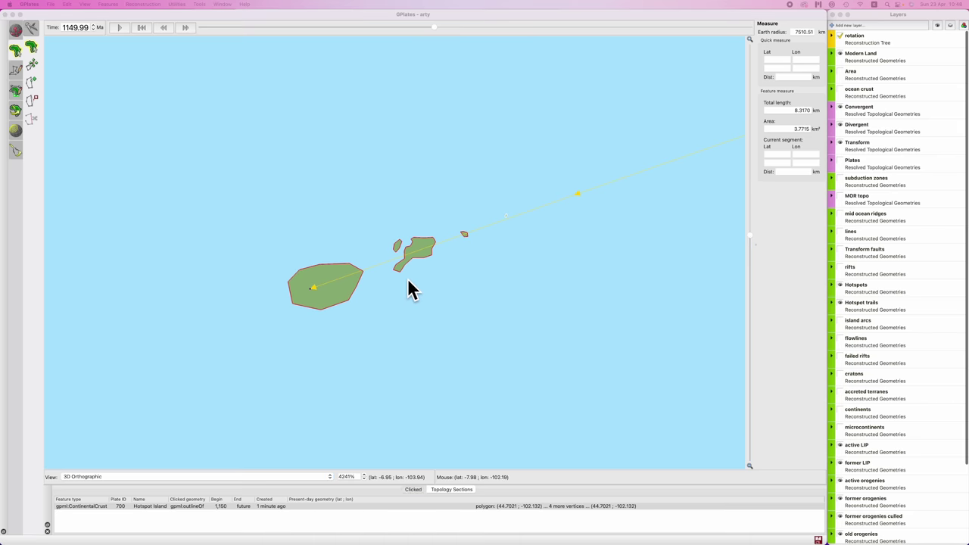
In GPlates, enlarge the largest island by inserting and moving vertices along its coastline, extending it toward the southwest
scroll(407, 278, up, 3)
key(v)
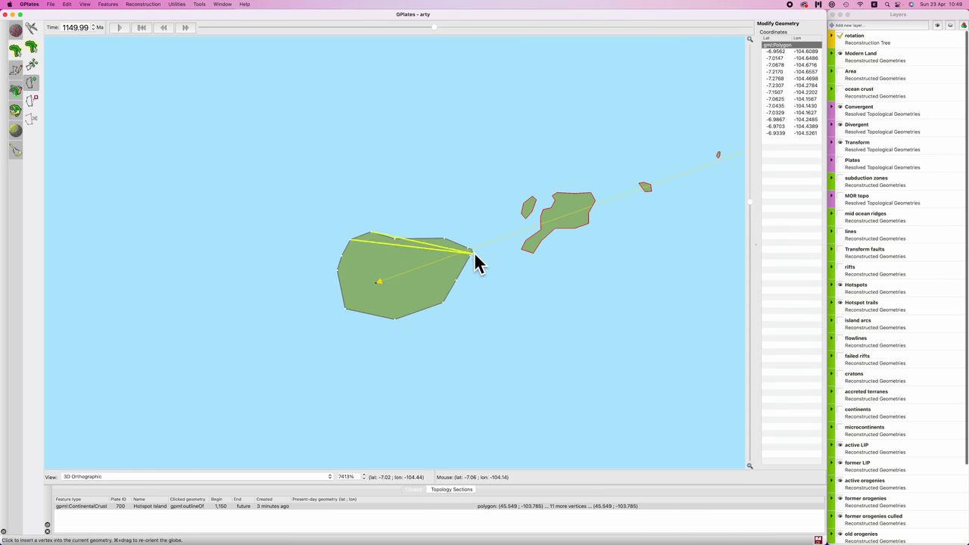
click(370, 317)
click(352, 305)
drag(351, 305, 338, 290)
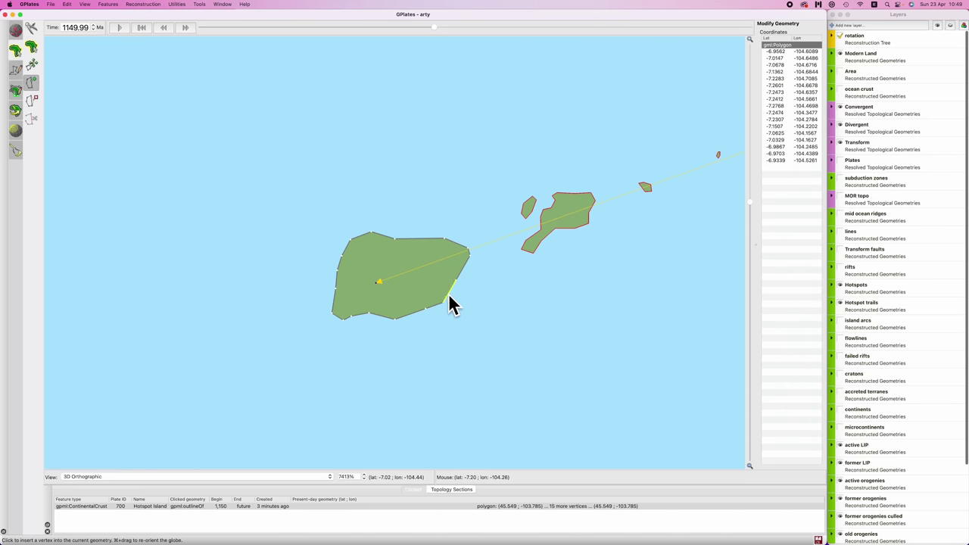
key(i)
click(368, 320)
click(407, 320)
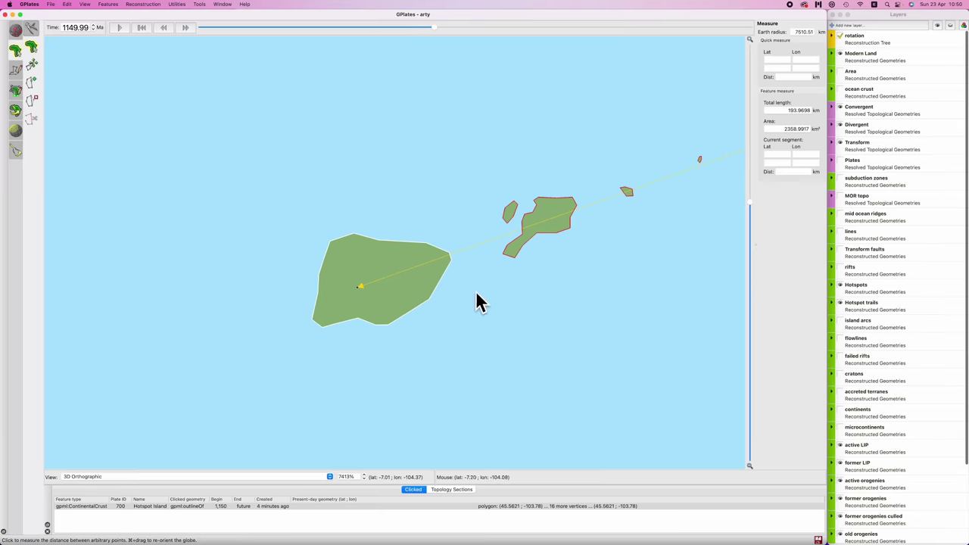
Extend the largest island's western and northern coastline outward by moving its vertices
key(v)
super+drag(525, 288, 313, 317)
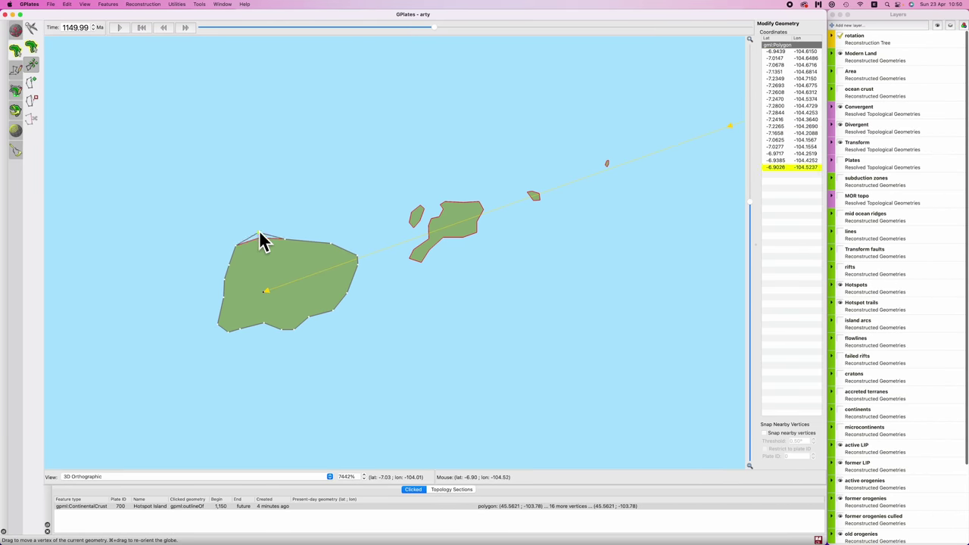
key(m)
key(super+Tab)
key(super+Tab)
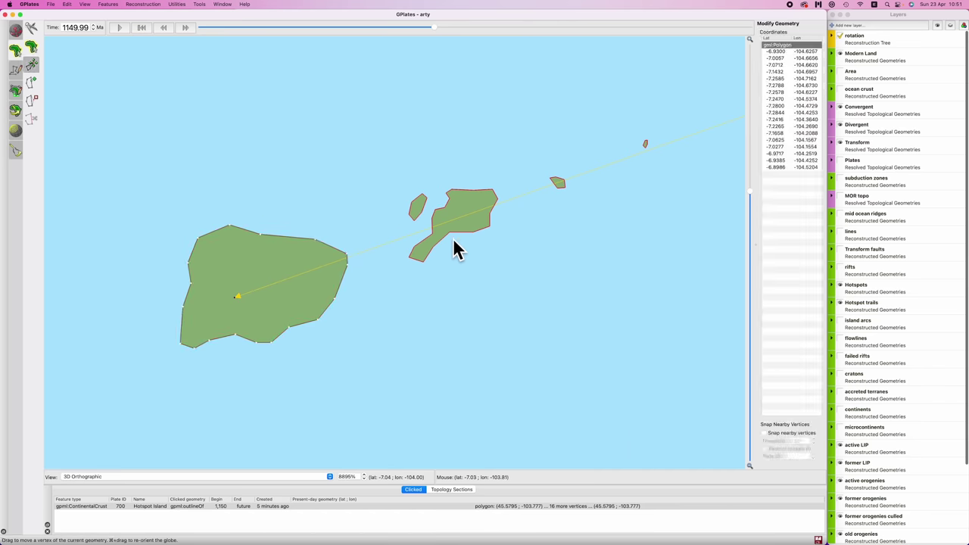
Reshape the second-largest island with added vertices, rounding its southwestern lobe and forming a hook on its northwestern coast
drag(446, 231, 416, 265)
scroll(465, 195, up, 3)
click(487, 151)
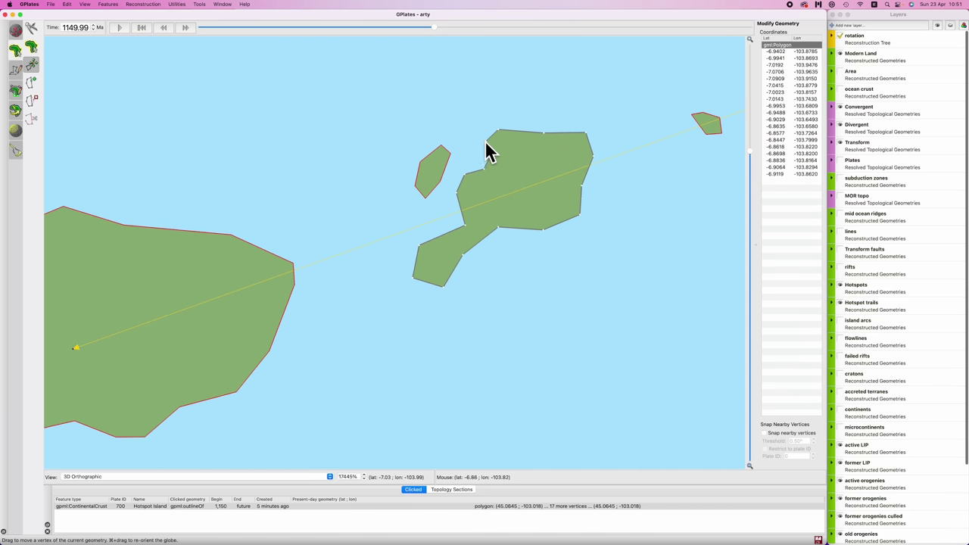
click(430, 313)
click(439, 275)
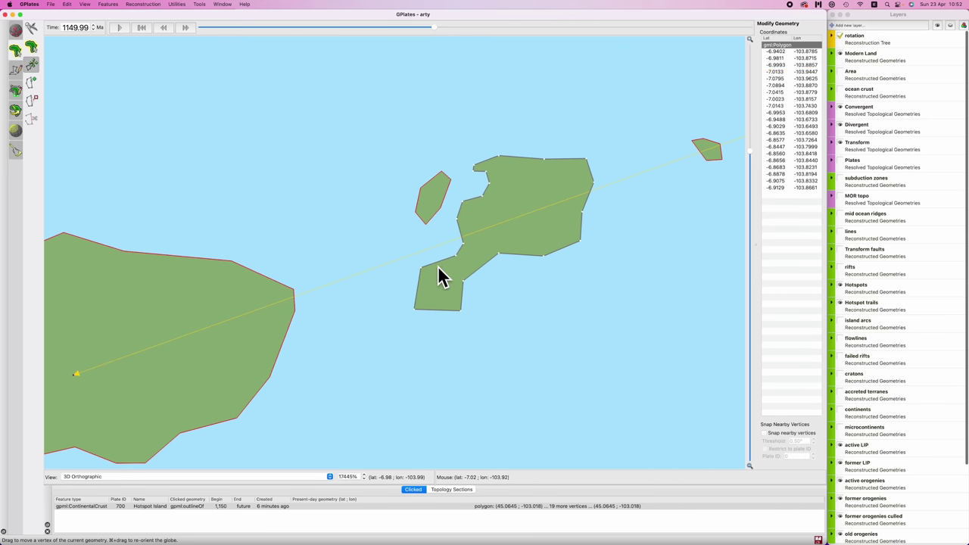
click(417, 308)
click(536, 268)
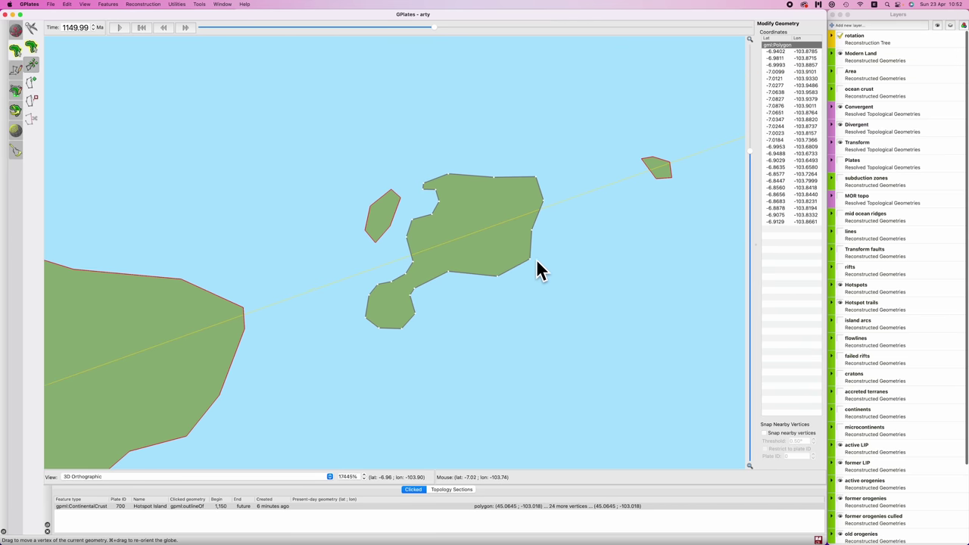
click(460, 281)
scroll(477, 295, down, 1)
Round out the coastlines of the smaller islands along the hotspot trail by inserting and moving vertices
click(485, 224)
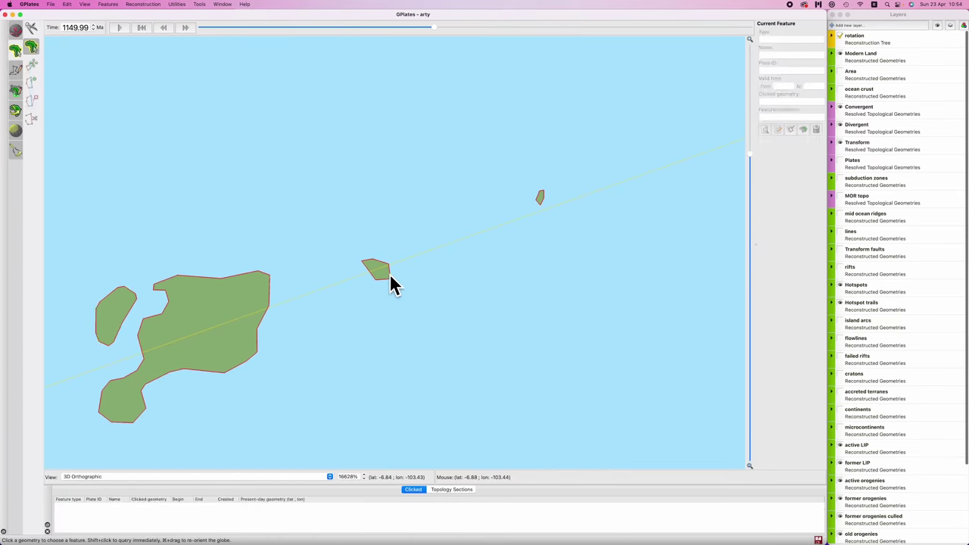
scroll(390, 284, up, 1)
click(390, 284)
key(i)
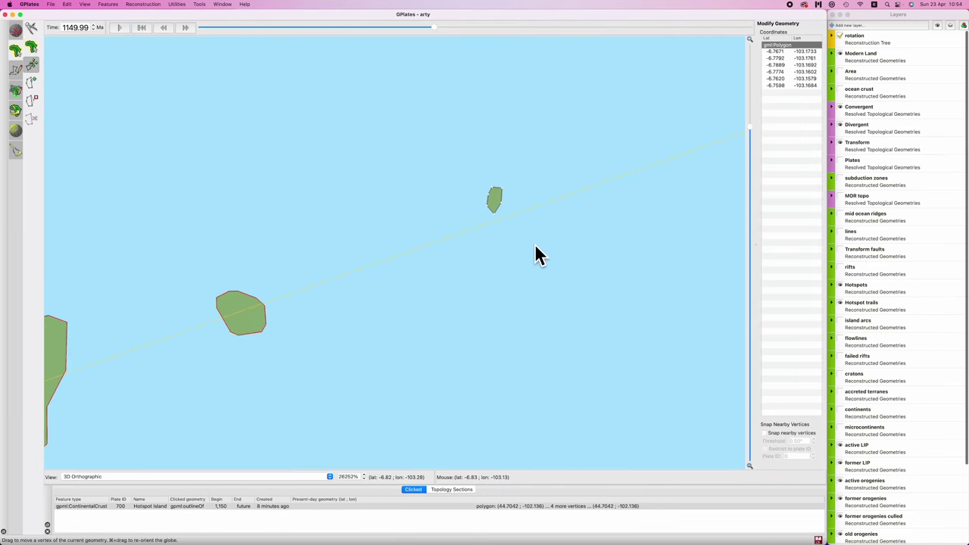
Draw a new tiny island polygon just southeast of the farthest island in the chain
key(f)
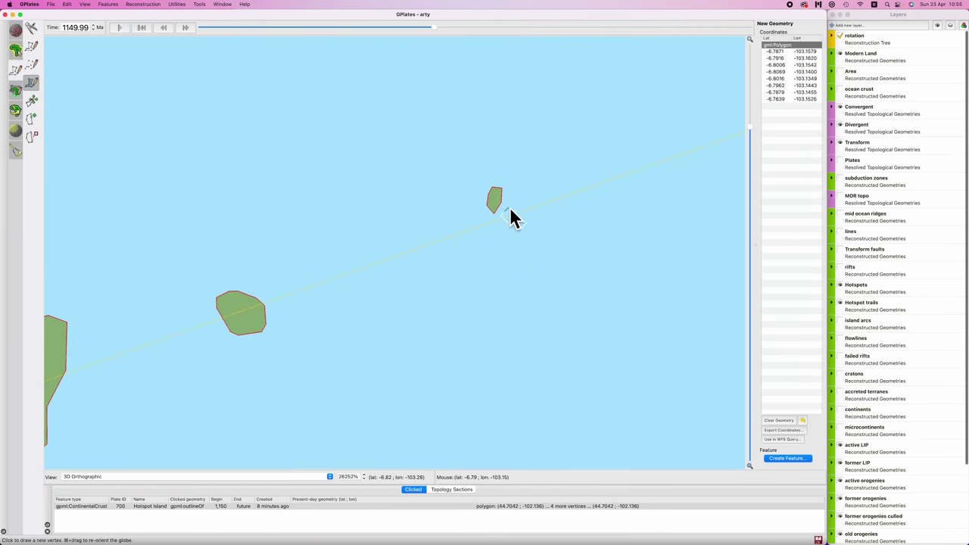
scroll(511, 217, up, 2)
key(m)
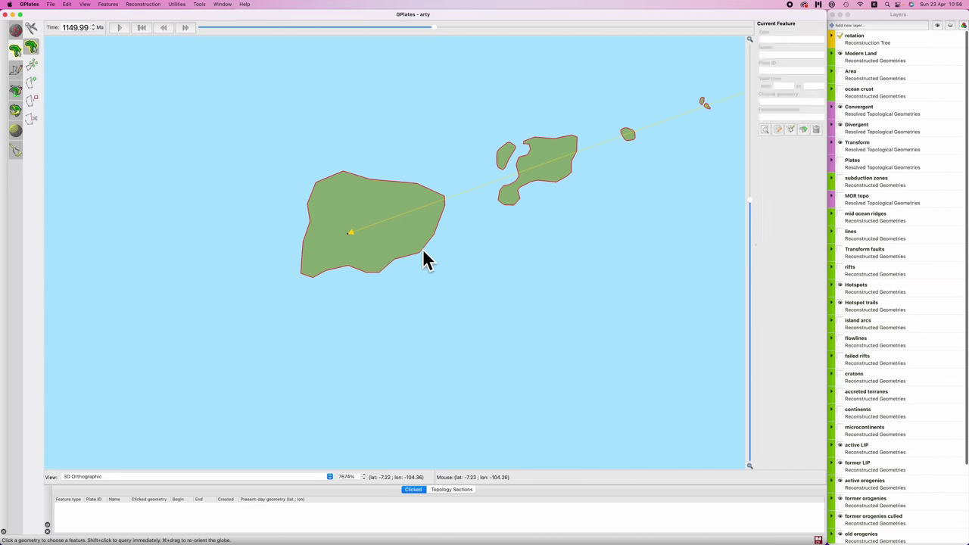
Enlarge the largest island by moving vertices on its northwestern, southwestern and southern coasts, and measure its area
key(v)
drag(316, 183, 346, 280)
key(m)
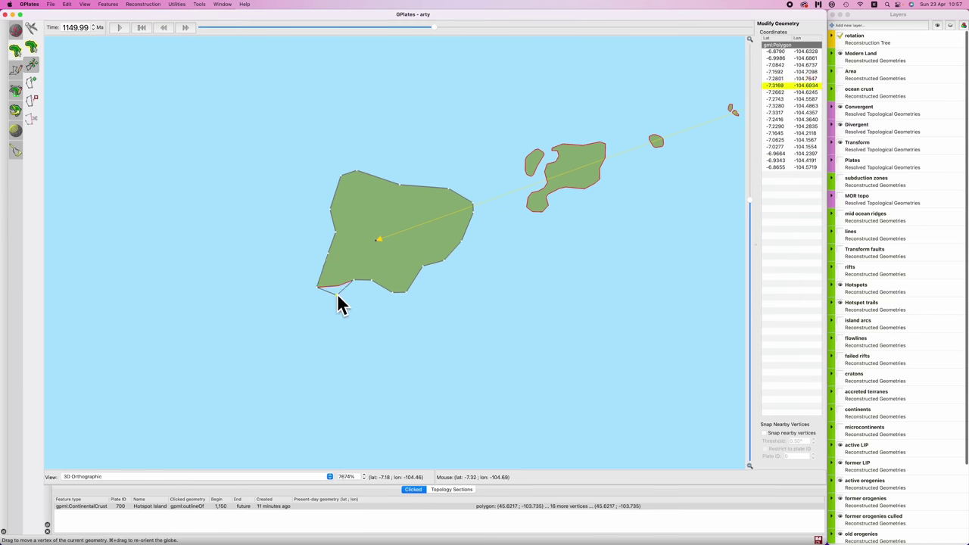
key(m)
key(v)
click(364, 292)
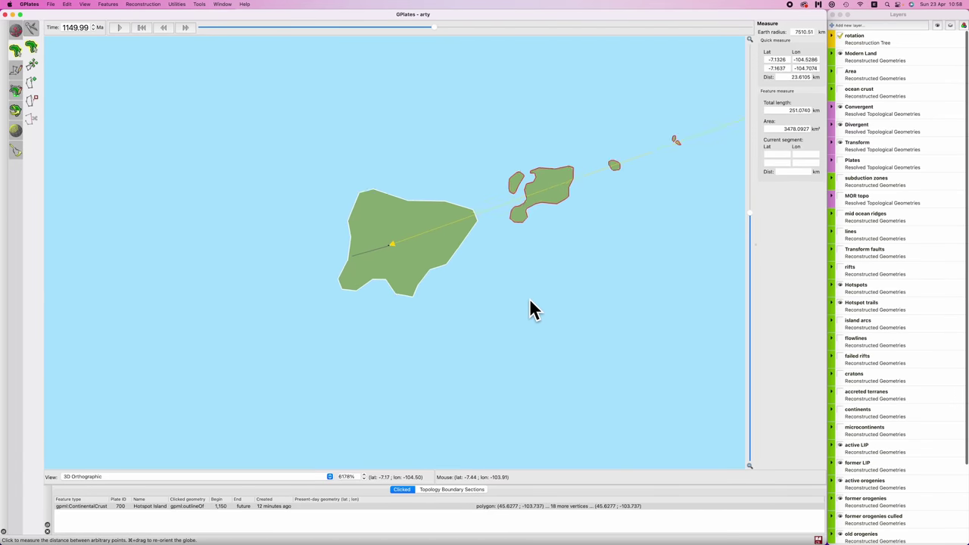
Expand the largest island further by filling in its southeastern bay and pushing out its northern, western and southern coasts
key(v)
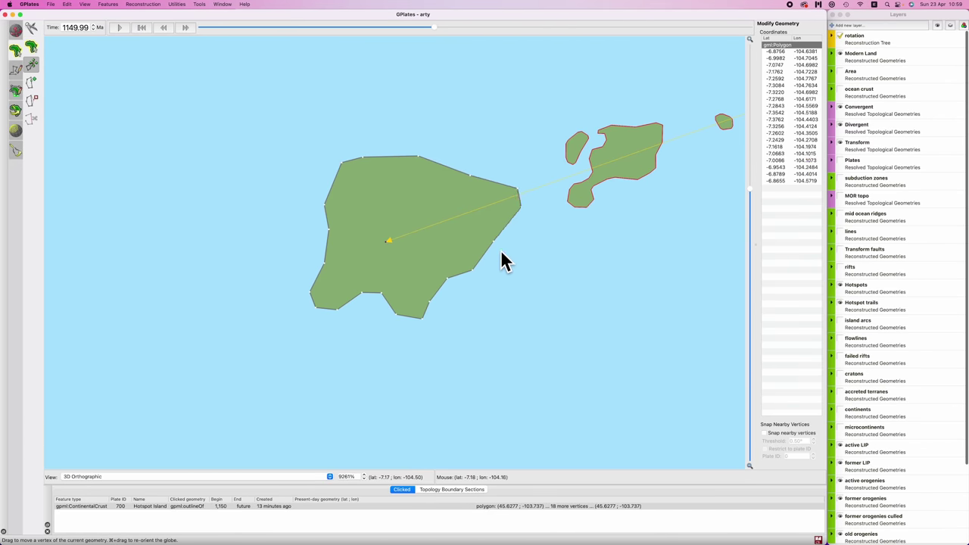
drag(447, 278, 453, 301)
drag(472, 268, 483, 262)
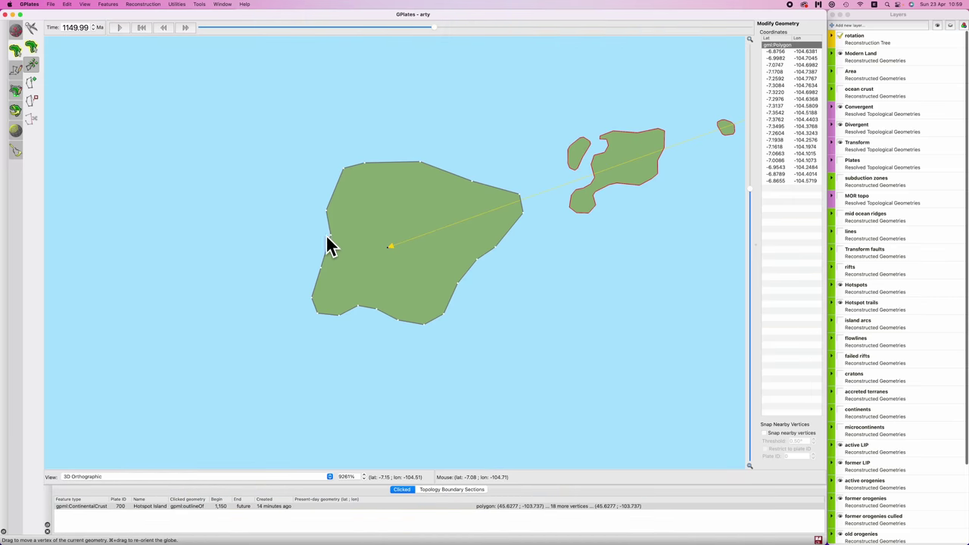
mouse_move(325, 241)
mouse_down()
mouse_move(329, 215)
mouse_move(334, 246)
mouse_up()
drag(421, 161, 447, 163)
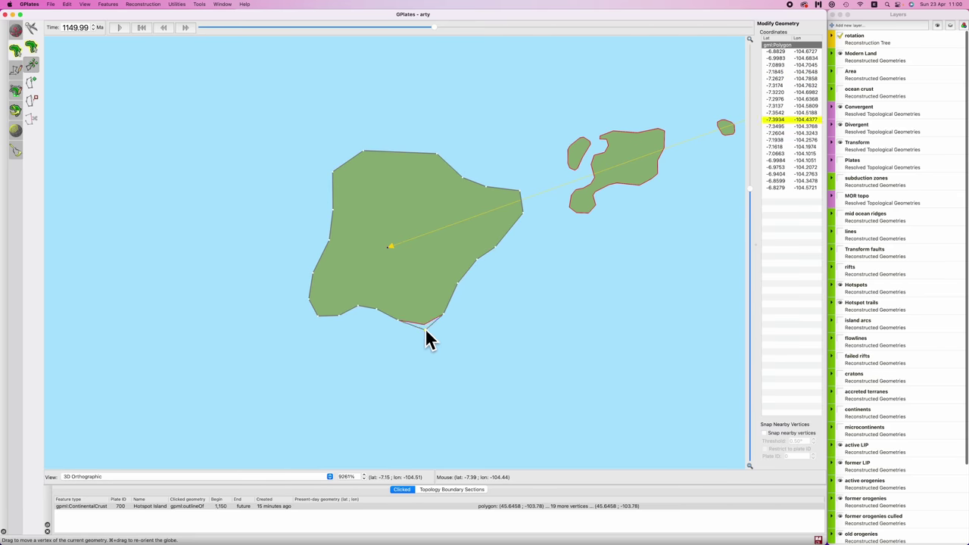
drag(429, 336, 445, 333)
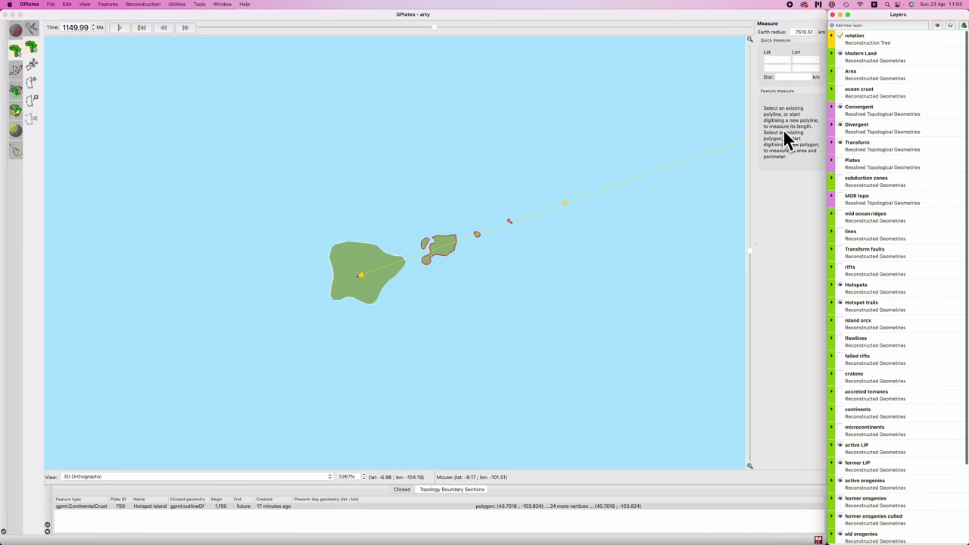
key(f)
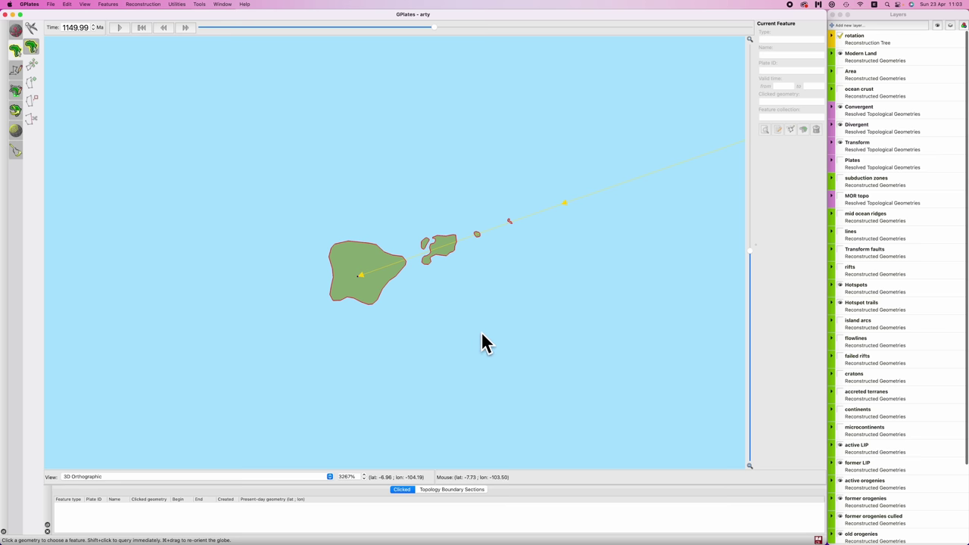
In the WorldSmith spreadsheet, record the island total 5199.2198 km² as Hotspot D3's actual area and grey out its name
key(ctrl+Right)
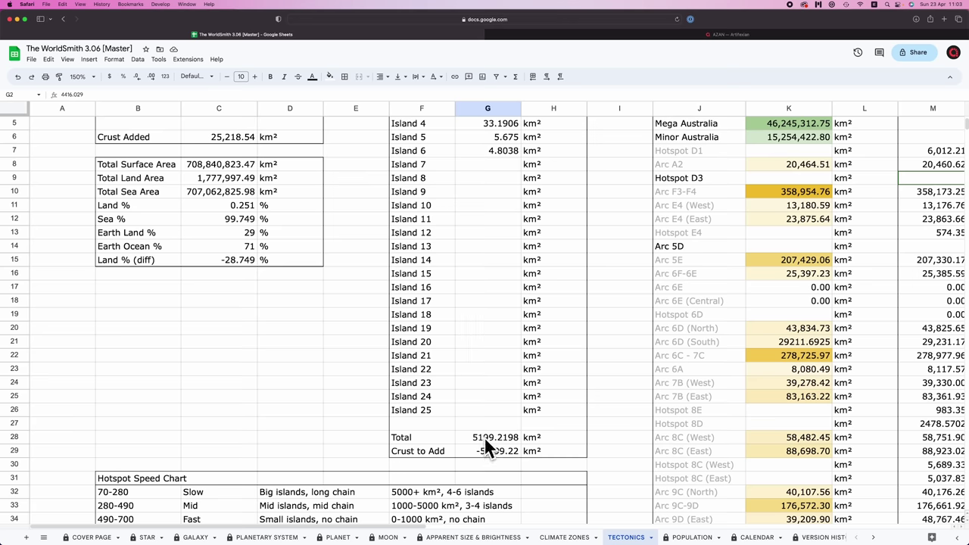
click(485, 439)
scroll(538, 341, up, 2)
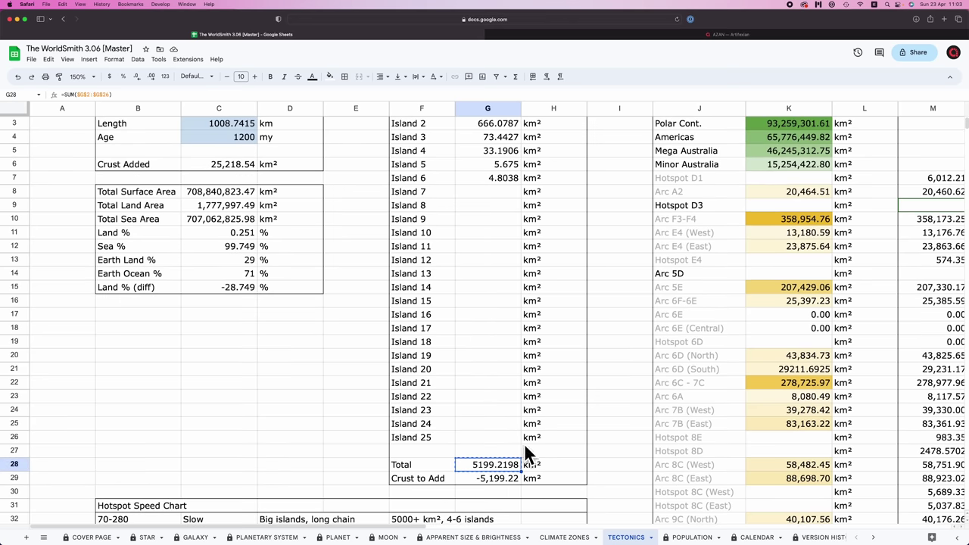
scroll(527, 424, right, 5)
scroll(533, 378, up, 2)
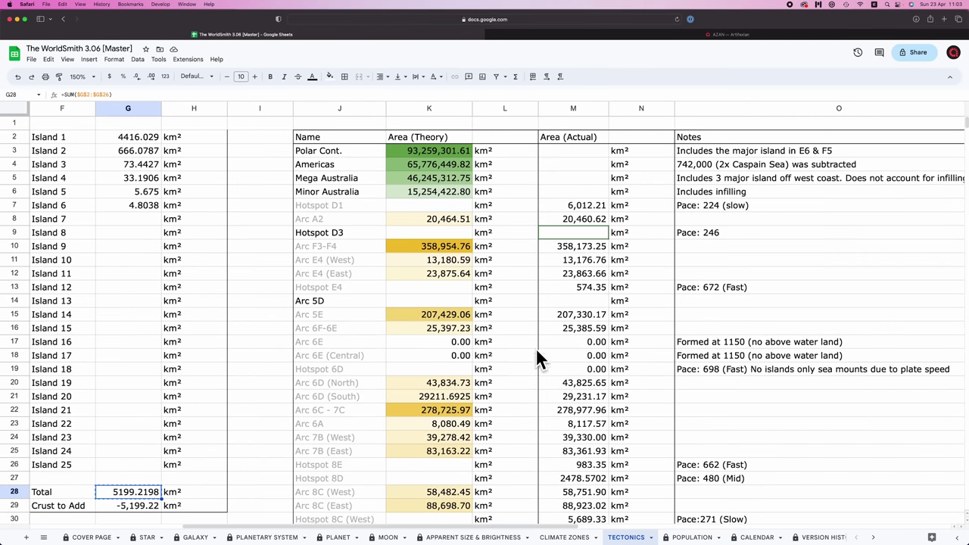
click(572, 241)
text(5199.2198)
click(305, 237)
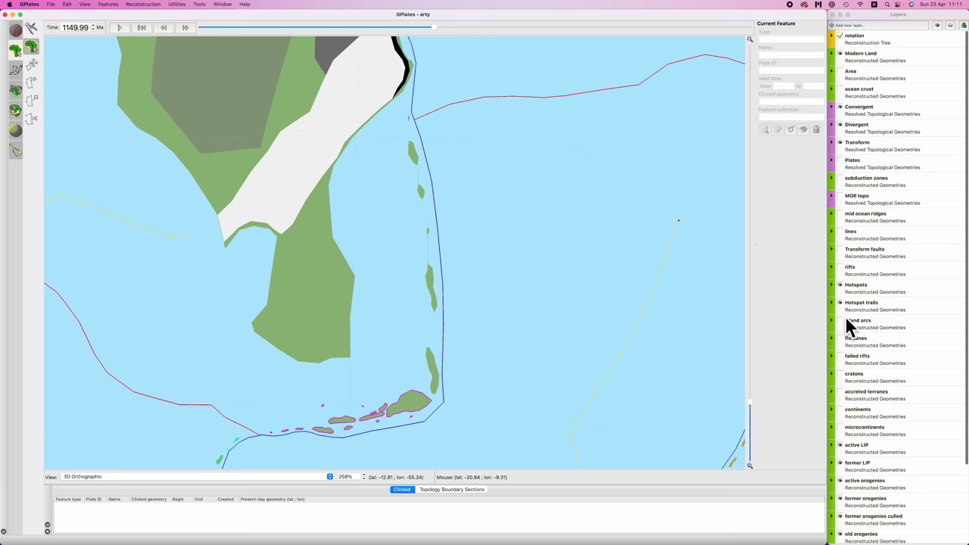
In GPlates, show the island arcs layer and measure the north-south arc's length with a polyline drawn along its islands
click(840, 321)
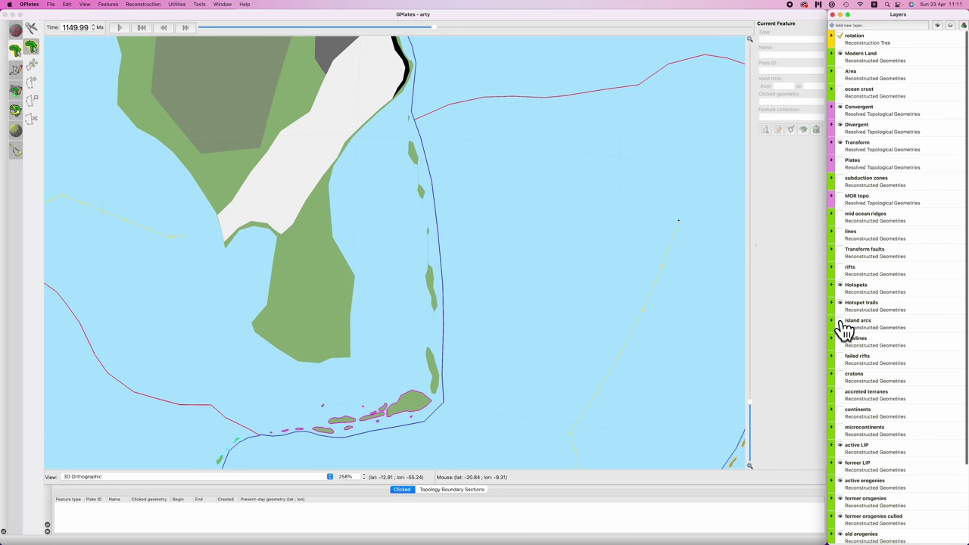
click(425, 203)
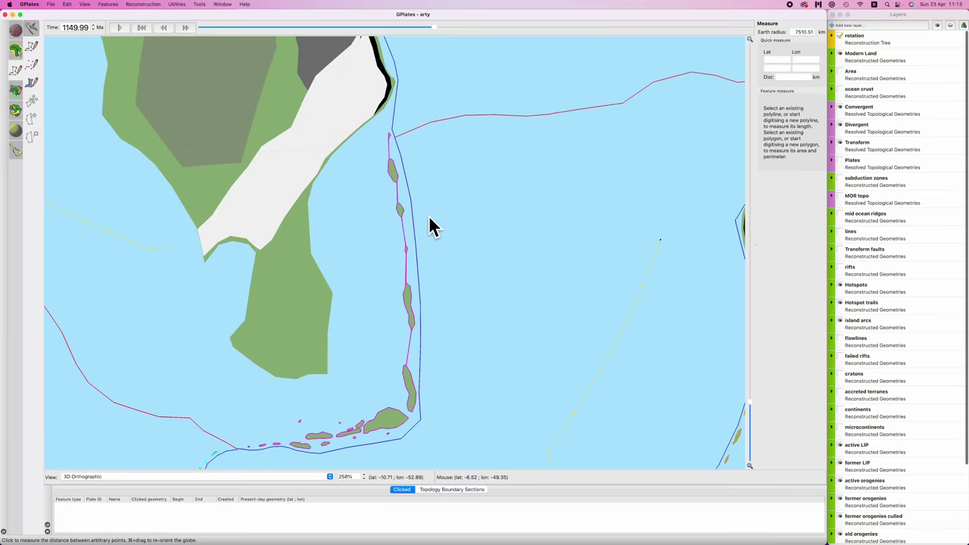
key(l)
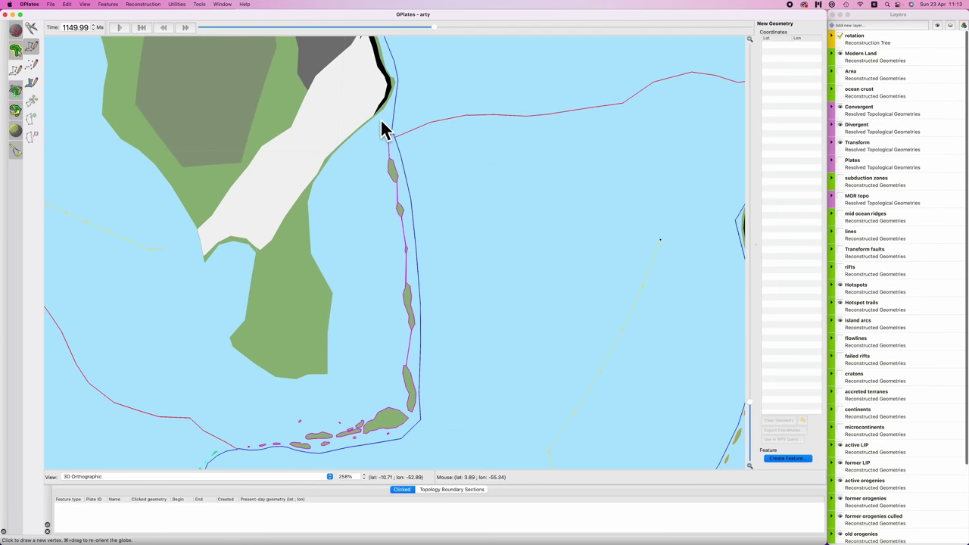
click(382, 121)
click(383, 133)
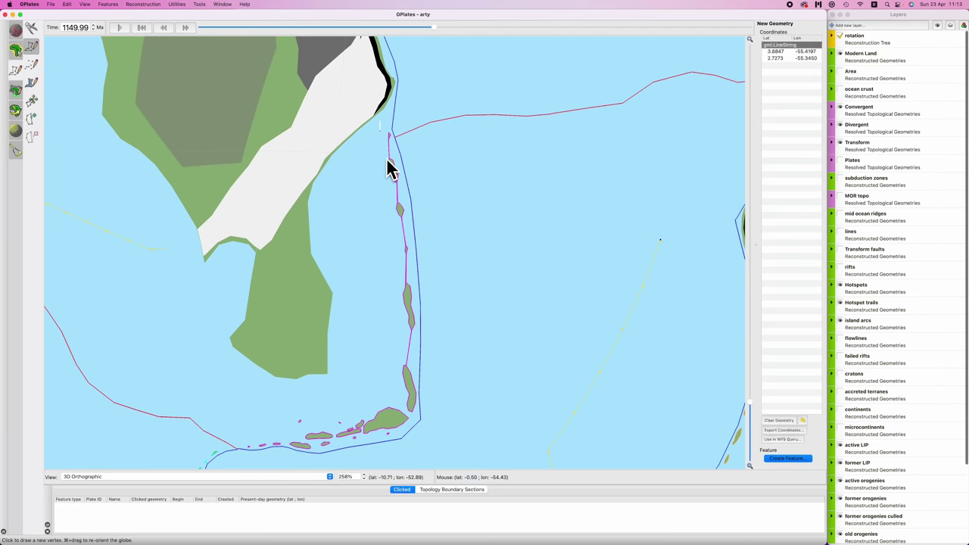
click(387, 160)
click(402, 209)
click(409, 315)
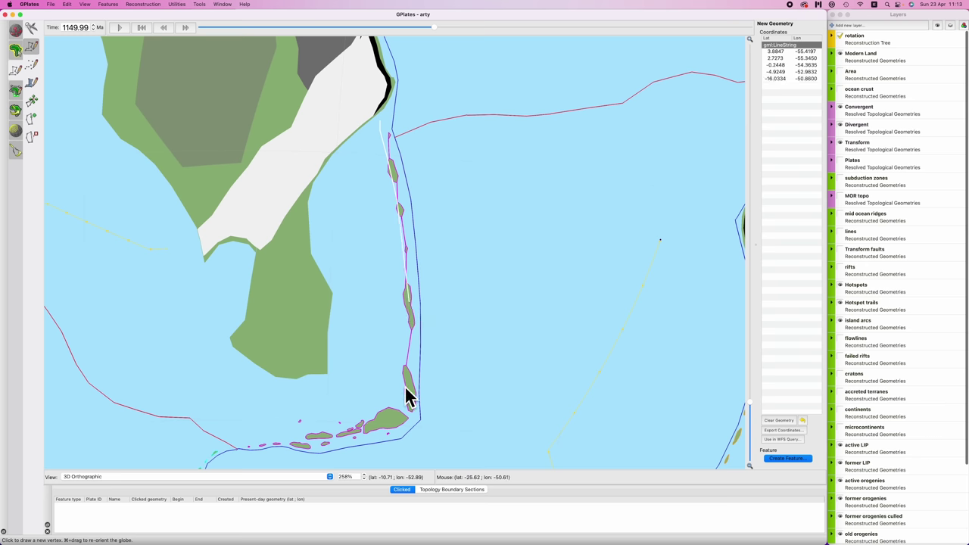
click(407, 407)
click(407, 421)
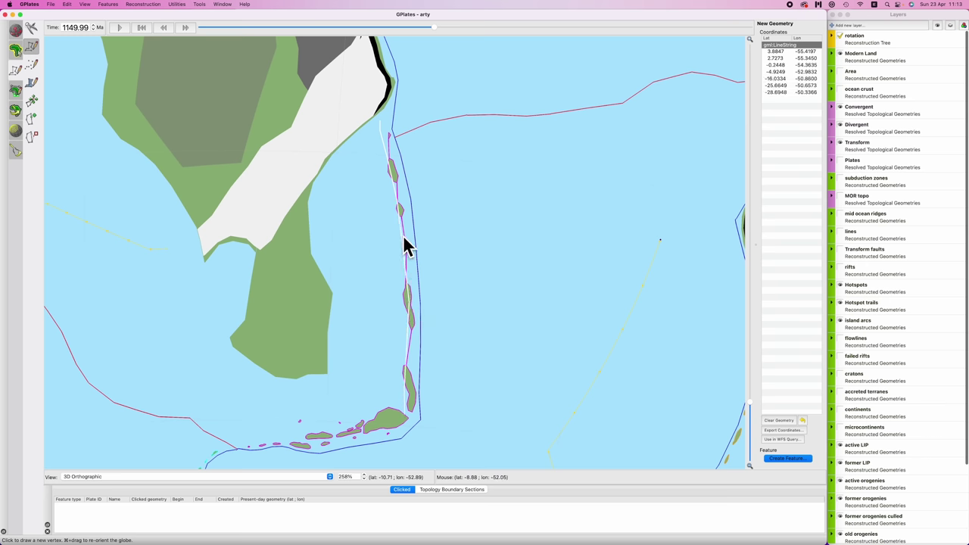
key(m)
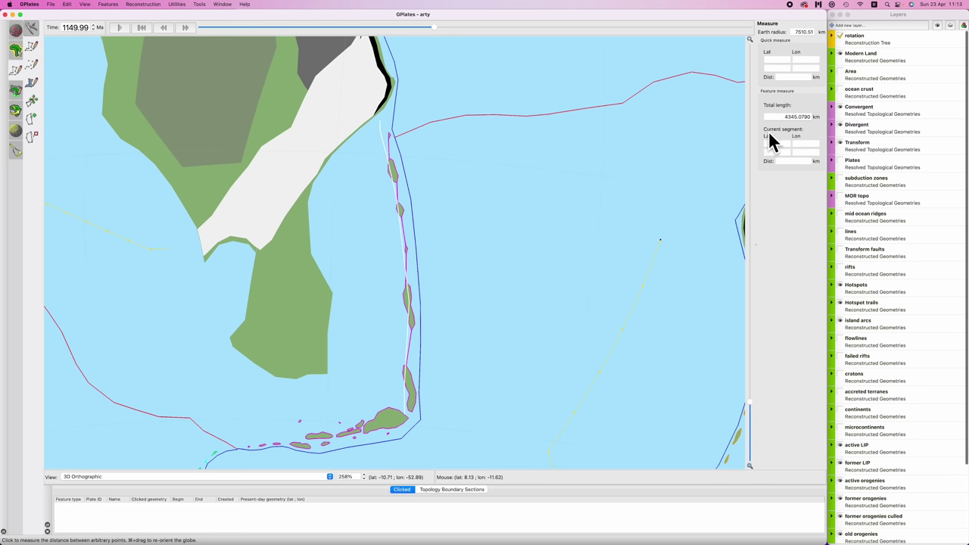
double_click(788, 117)
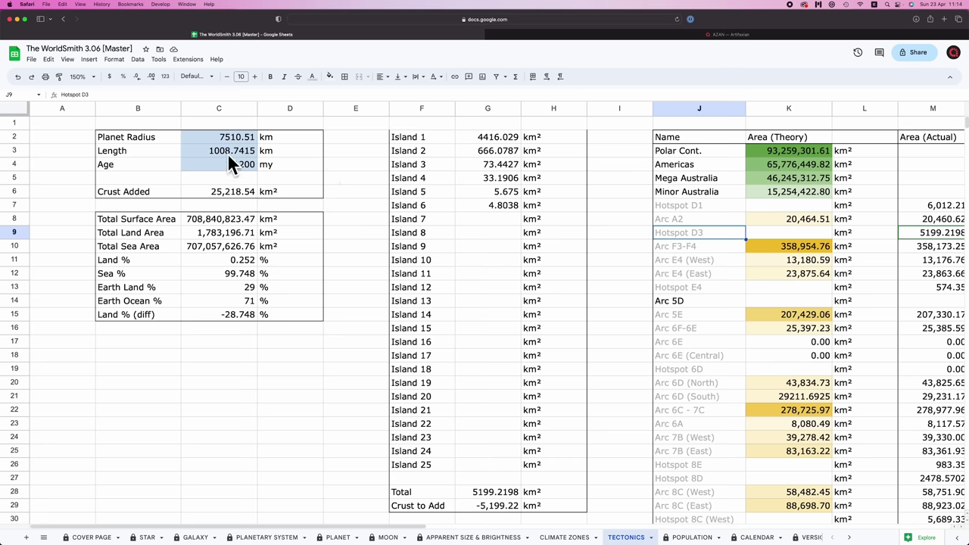
In the WorldSmith spreadsheet, set the arc's Length to 4345.079 km and its Age to 1600 my
click(229, 156)
text(4345.)
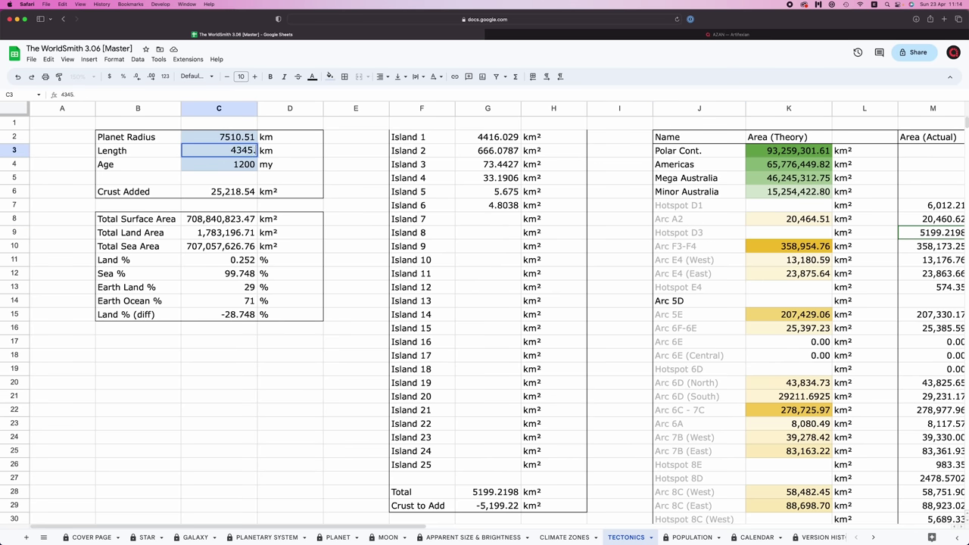
text(079)
key(Return)
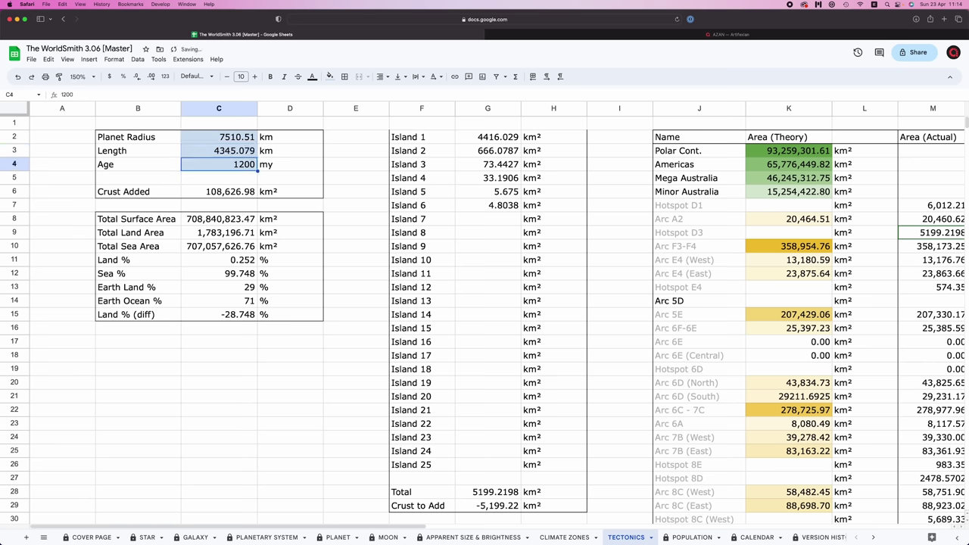
text(1600)
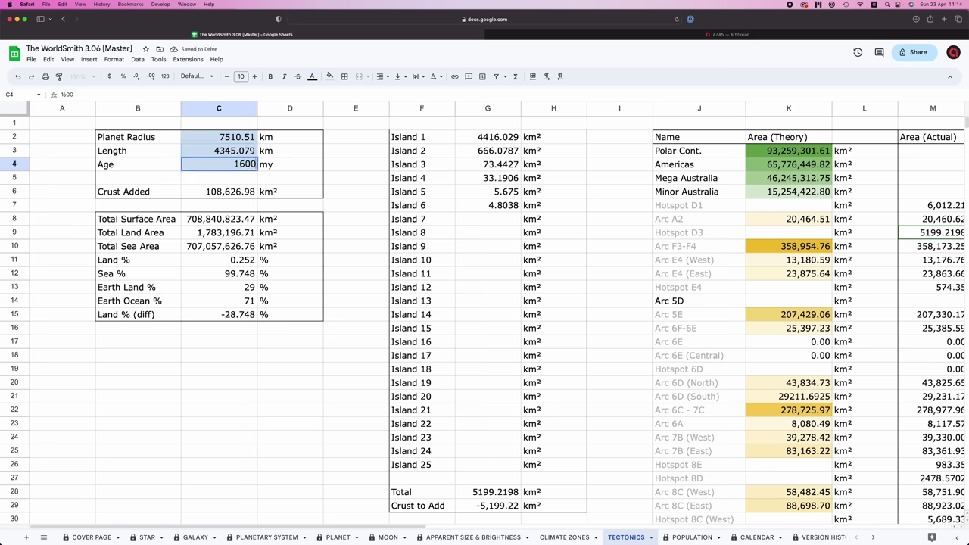
key(Return)
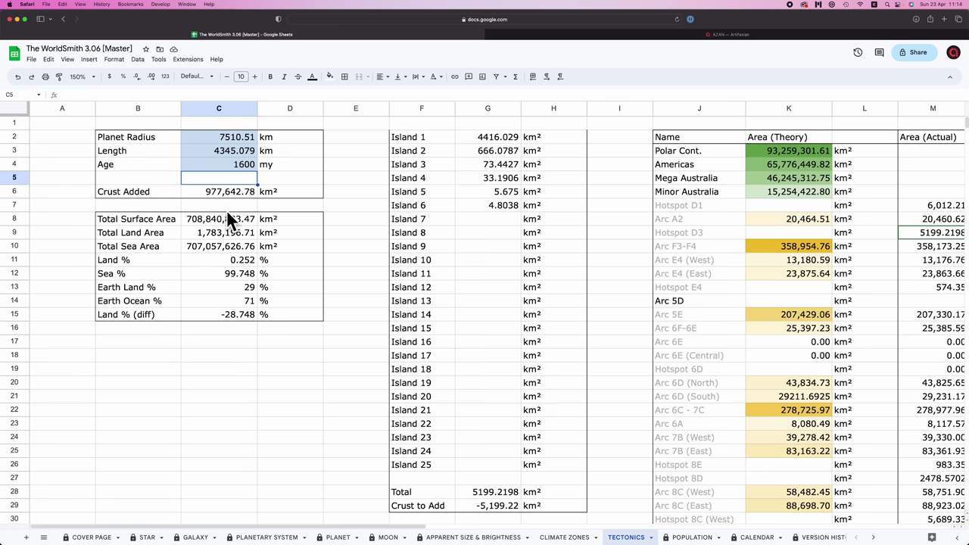
Copy the Crust Added value of 977,642.78 km² into Arc 5D's Area (Theory) cell
click(223, 190)
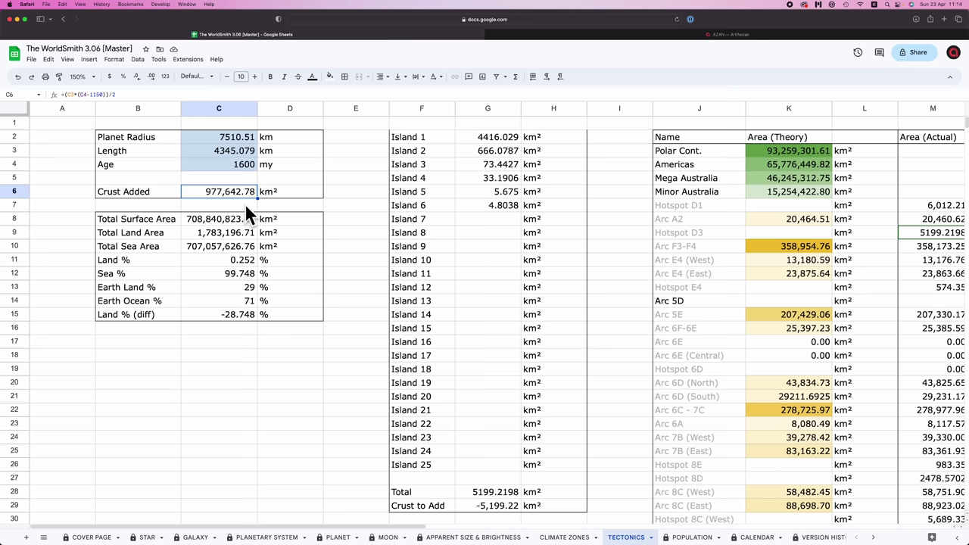
key(cmd+c)
scroll(413, 236, right, 4)
scroll(412, 236, down, 1)
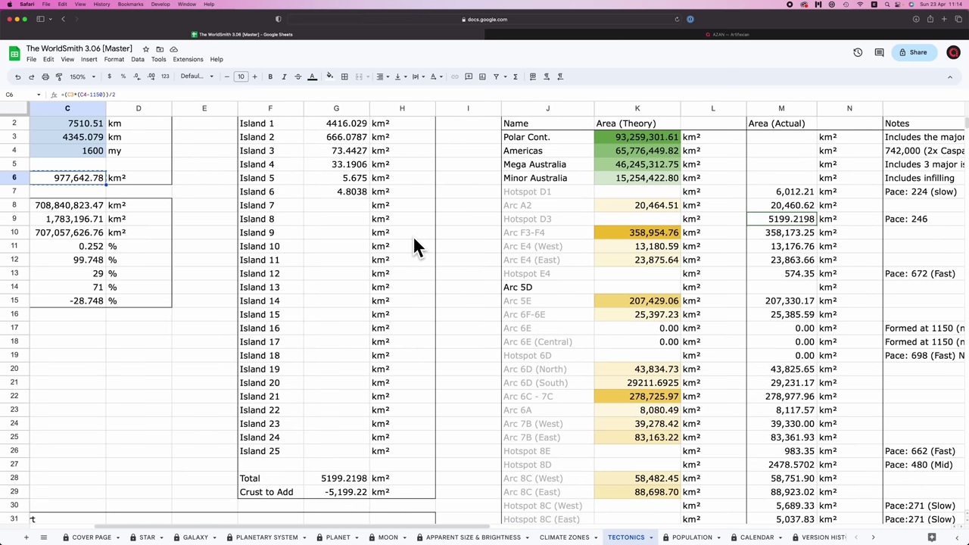
scroll(414, 241, right, 3)
scroll(414, 241, up, 1)
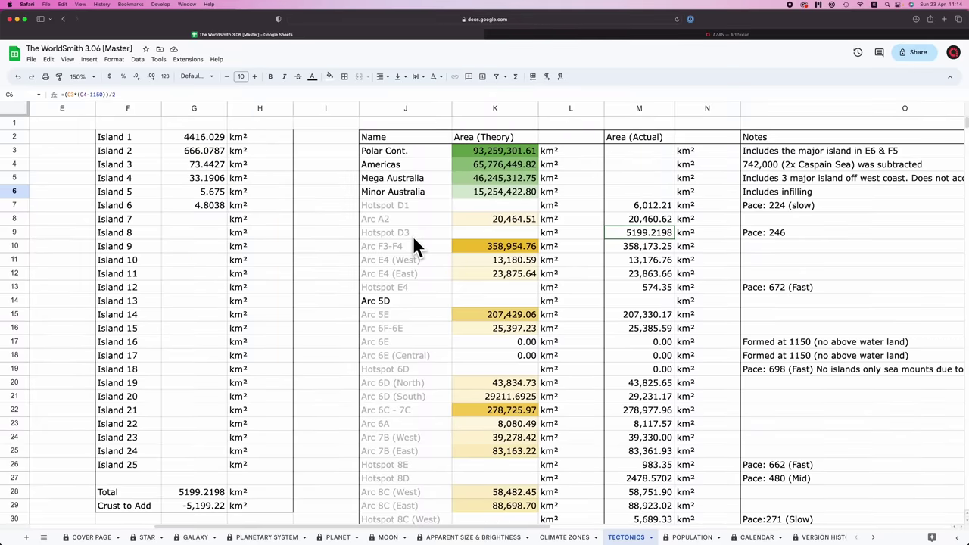
click(509, 300)
key(super+v)
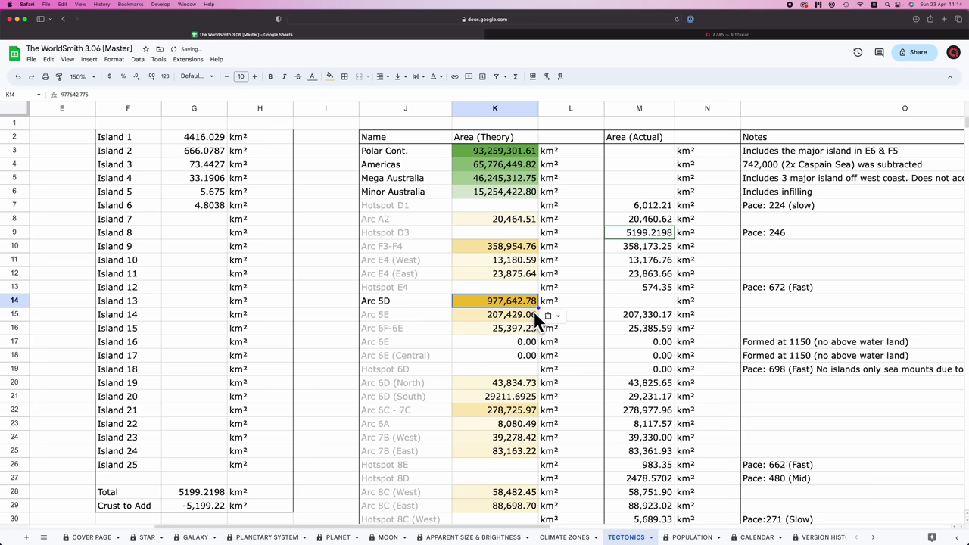
Clear the recorded areas of Island 1 through Island 25
scroll(558, 366, down, 1)
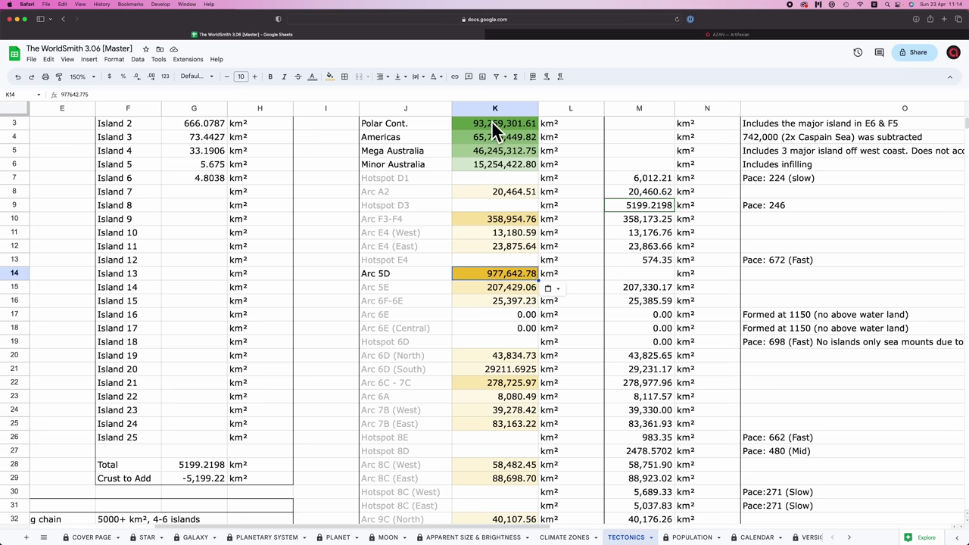
scroll(608, 291, down, 8)
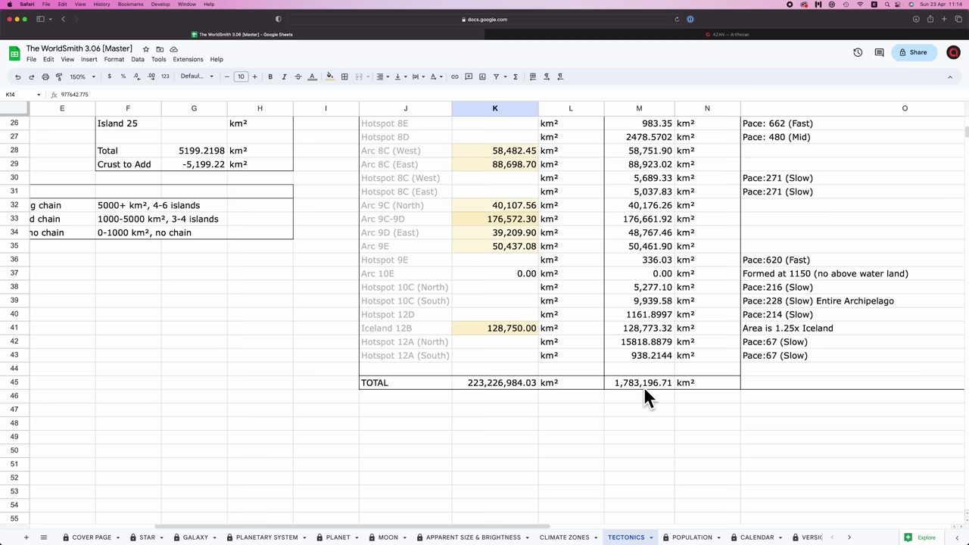
scroll(637, 311, up, 7)
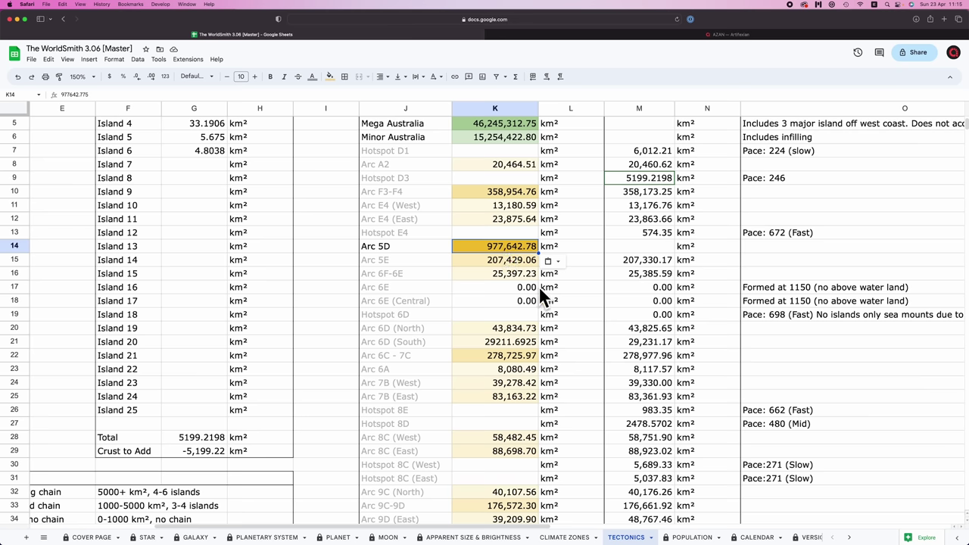
scroll(297, 209, up, 2)
click(204, 139)
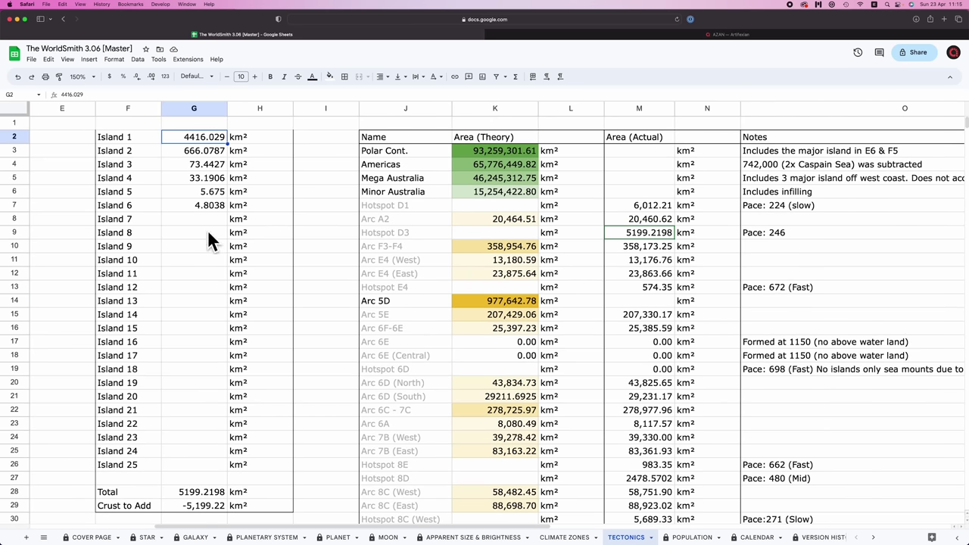
shift+click(199, 465)
key(Delete)
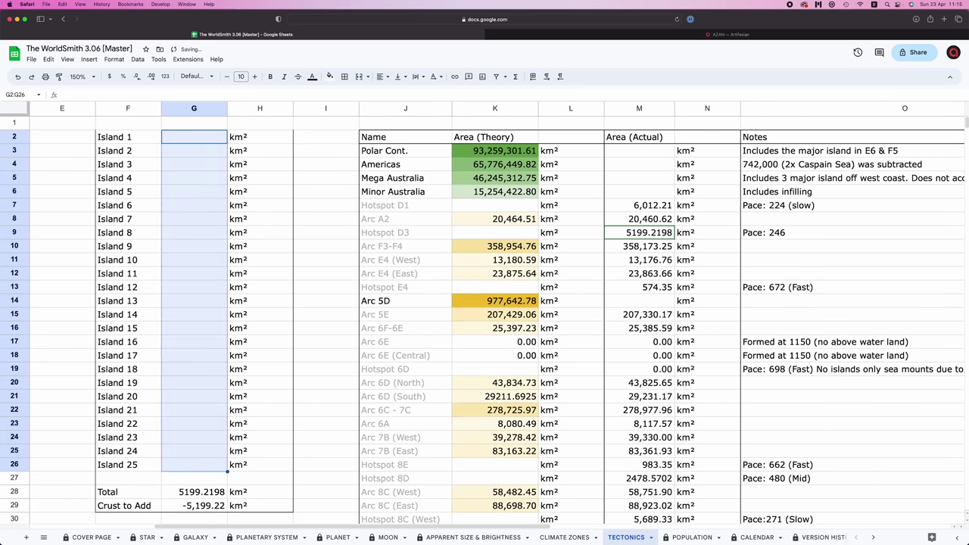
Change the Crust to Add formula to =K14-G28 so that it refers to Arc 5D's theoretical area
scroll(233, 347, down, 2)
double_click(196, 449)
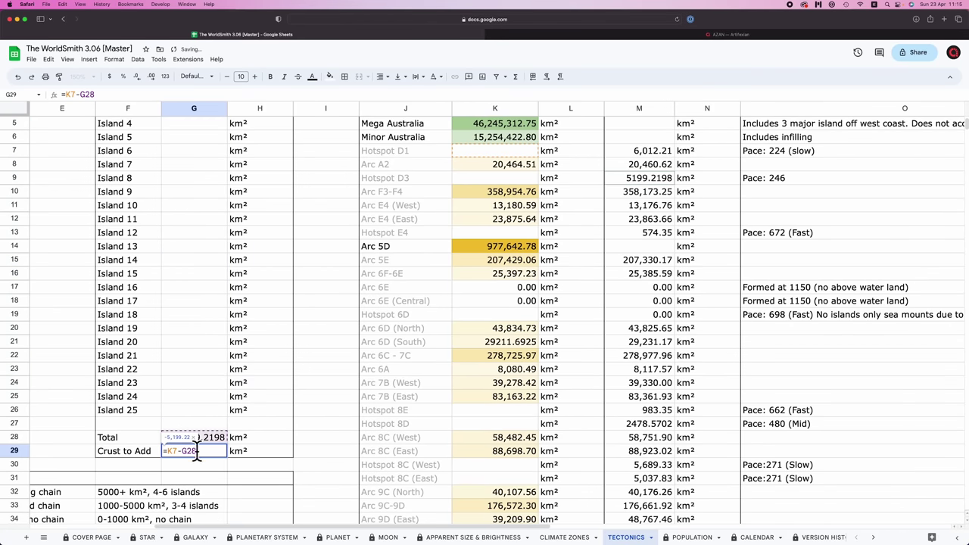
double_click(179, 452)
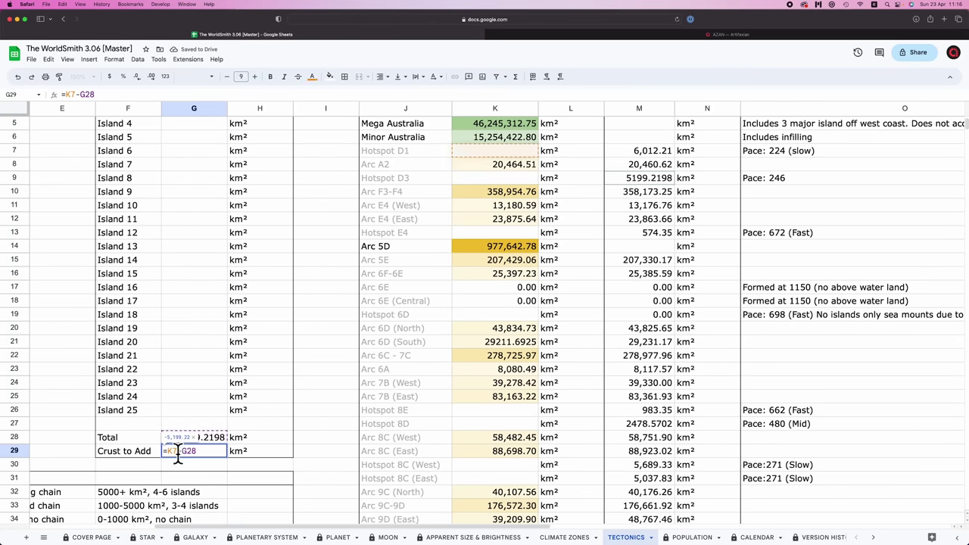
key(BackSpace)
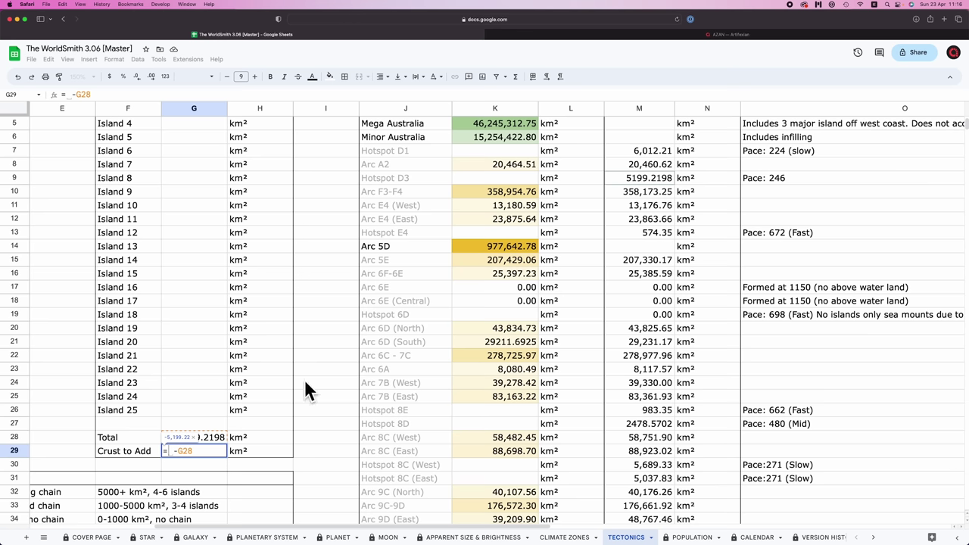
click(513, 246)
key(Return)
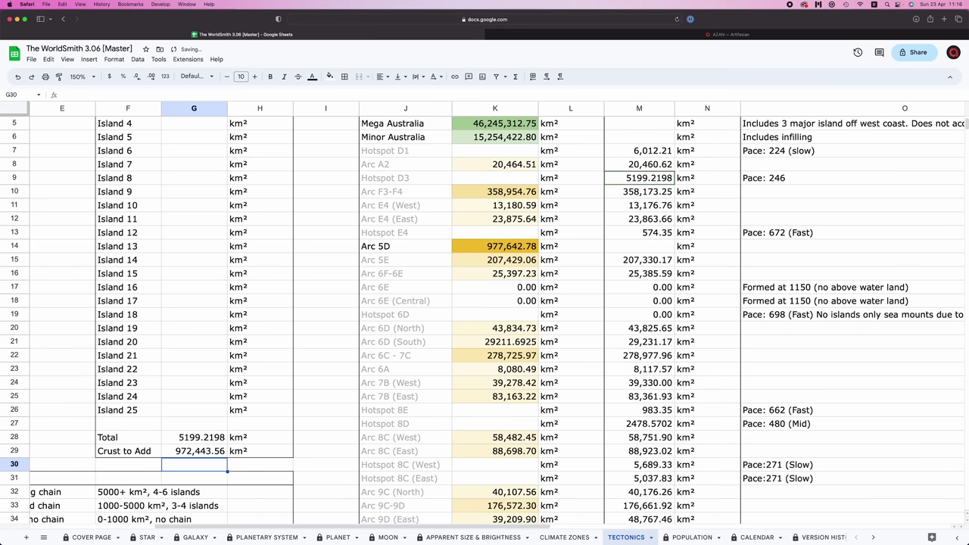
scroll(174, 455, down, 1)
click(209, 434)
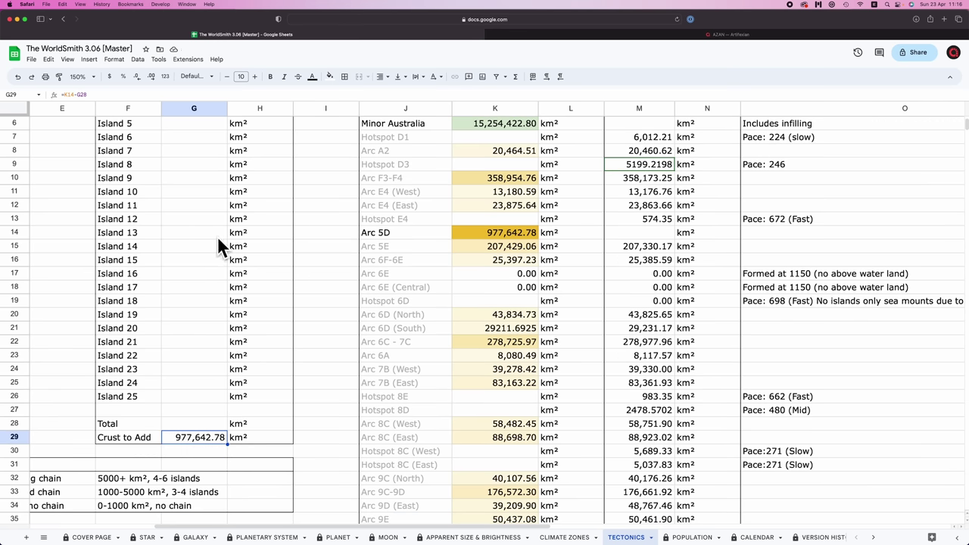
In GPlates, go back to about 1255 Ma and play the reconstruction to 1149.99 Ma to examine how the north-south arc evolves
key(super+Tab)
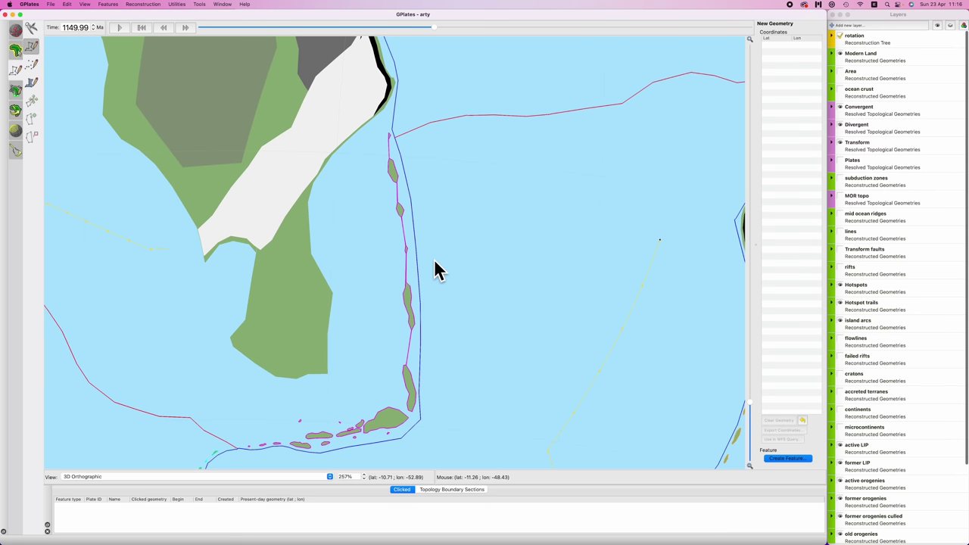
scroll(459, 266, down, 2)
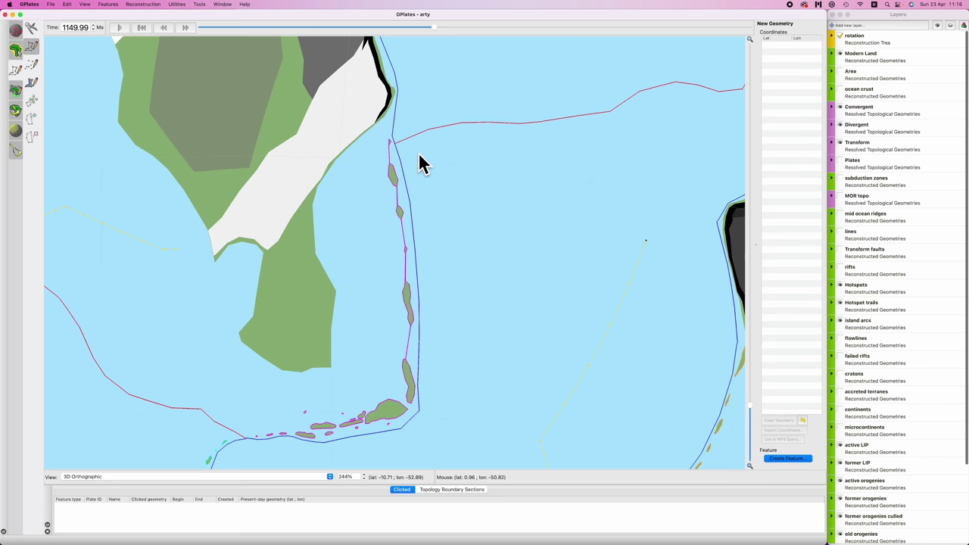
scroll(418, 156, down, 3)
key(Up)
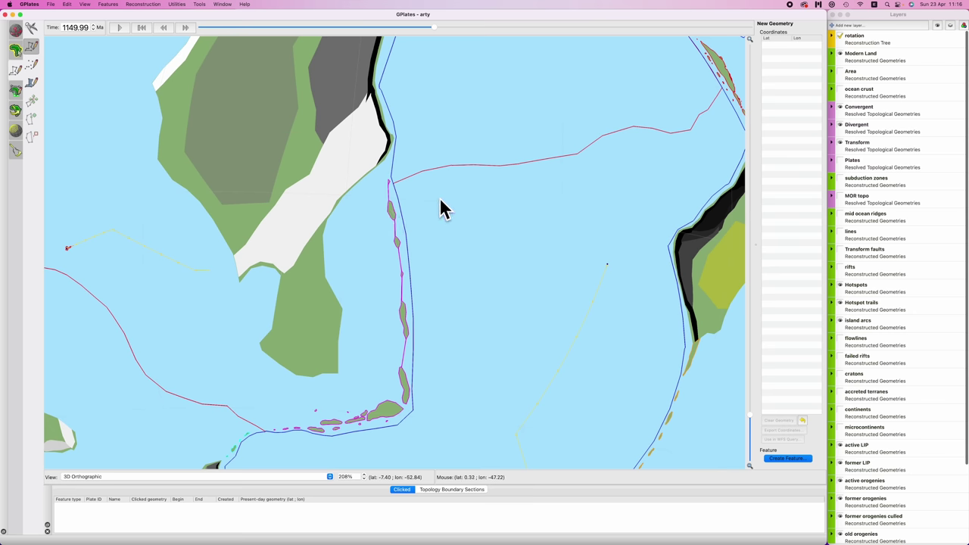
key(Down)
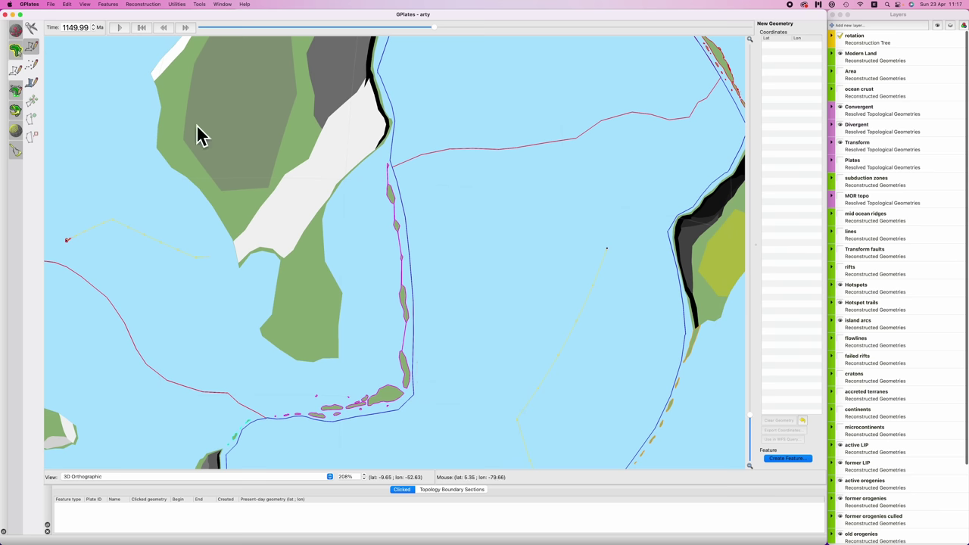
drag(379, 25, 402, 29)
scroll(407, 40, down, 2)
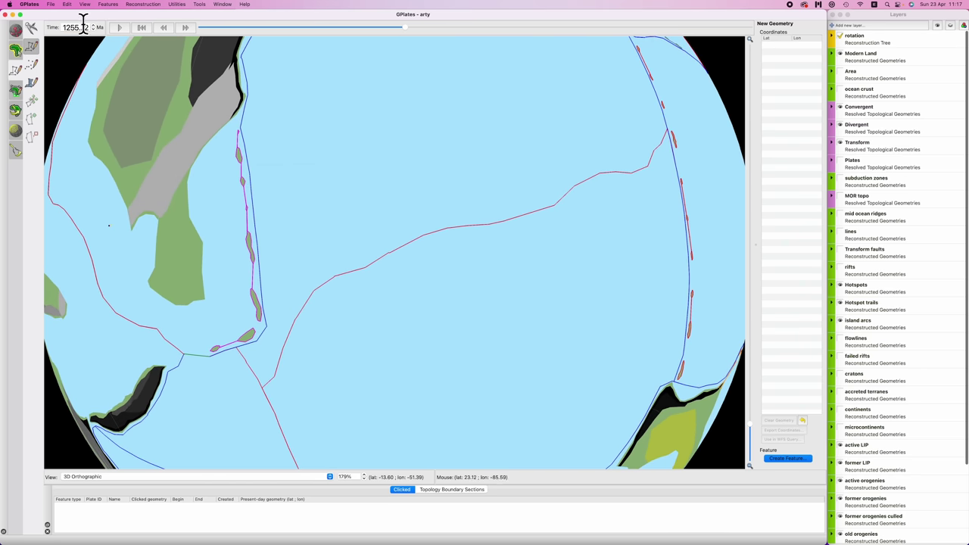
click(119, 27)
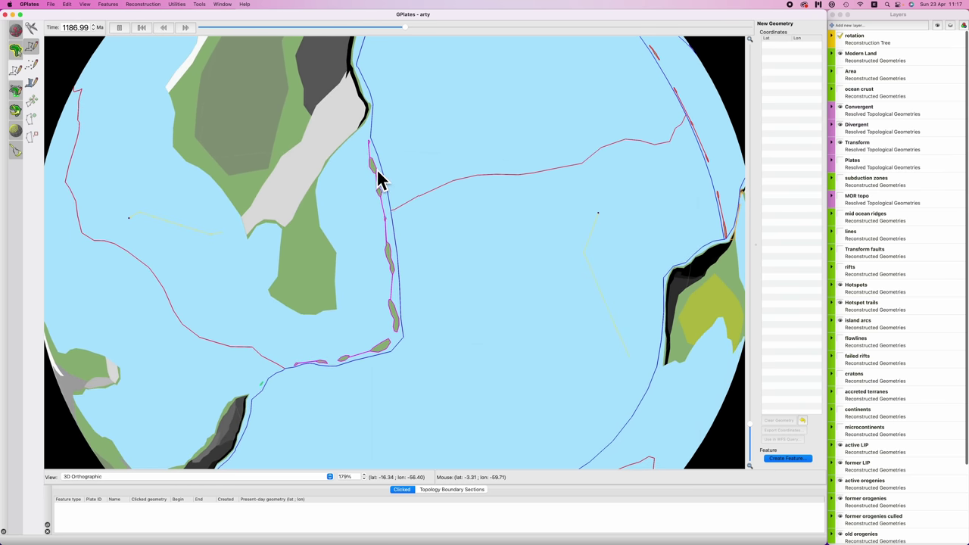
click(124, 30)
scroll(424, 296, up, 2)
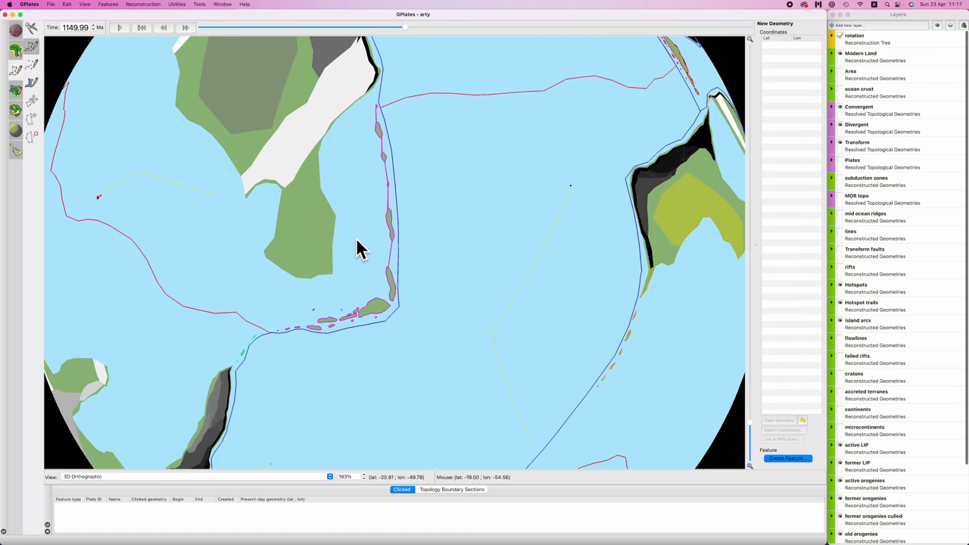
key(Up)
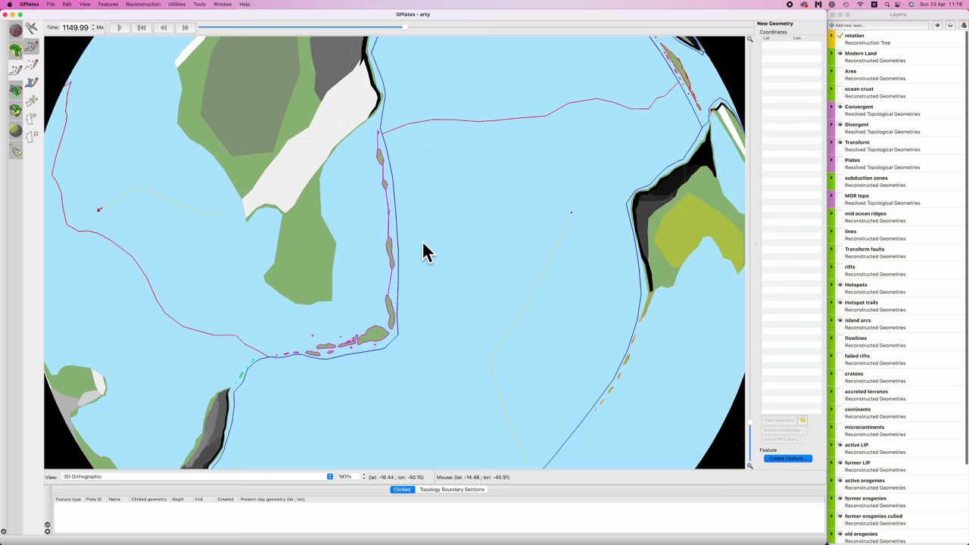
Digitise an elongated polygon joining the mainland coast beside the arc's northern end and create it as a ContinentalCrust feature
scroll(381, 159, up, 5)
key(m)
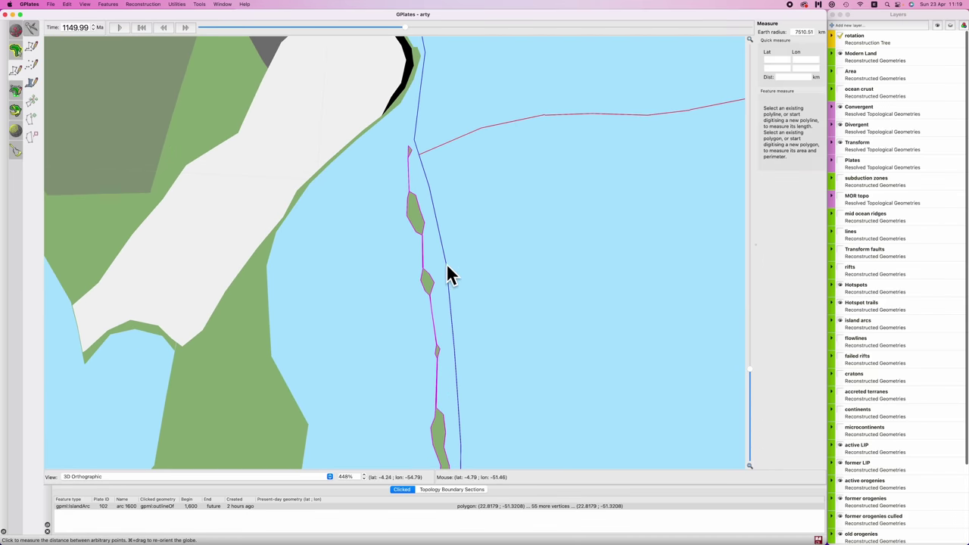
click(383, 138)
key(v)
scroll(392, 101, up, 4)
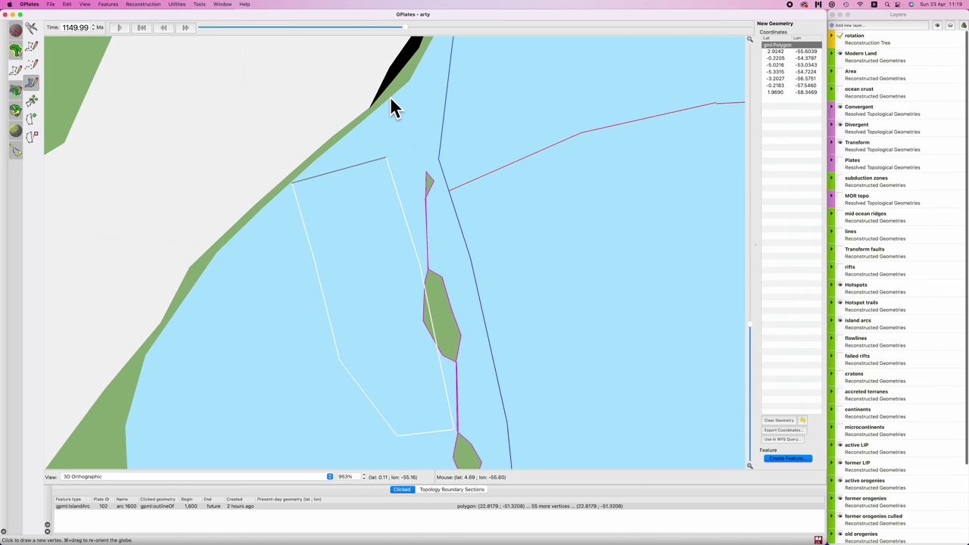
scroll(378, 151, up, 2)
scroll(342, 174, down, 6)
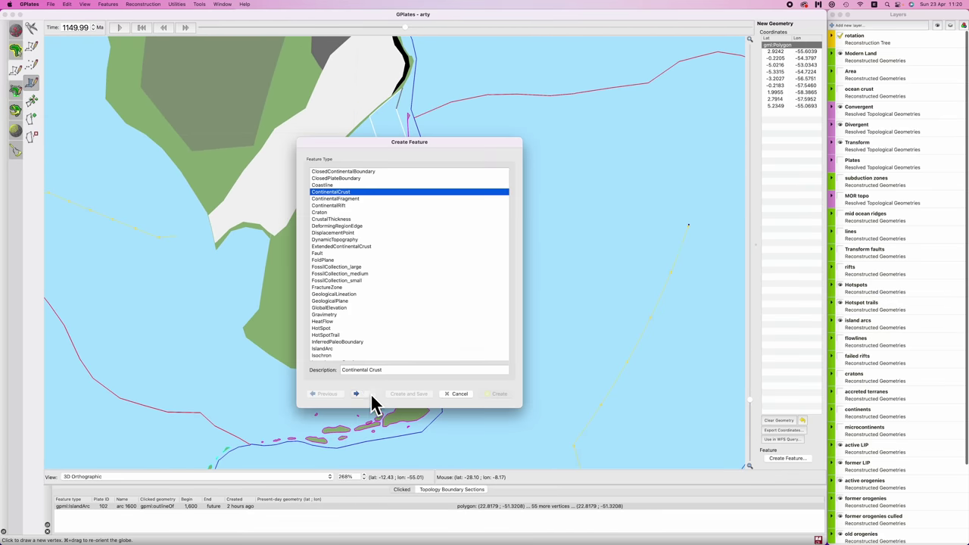
click(506, 395)
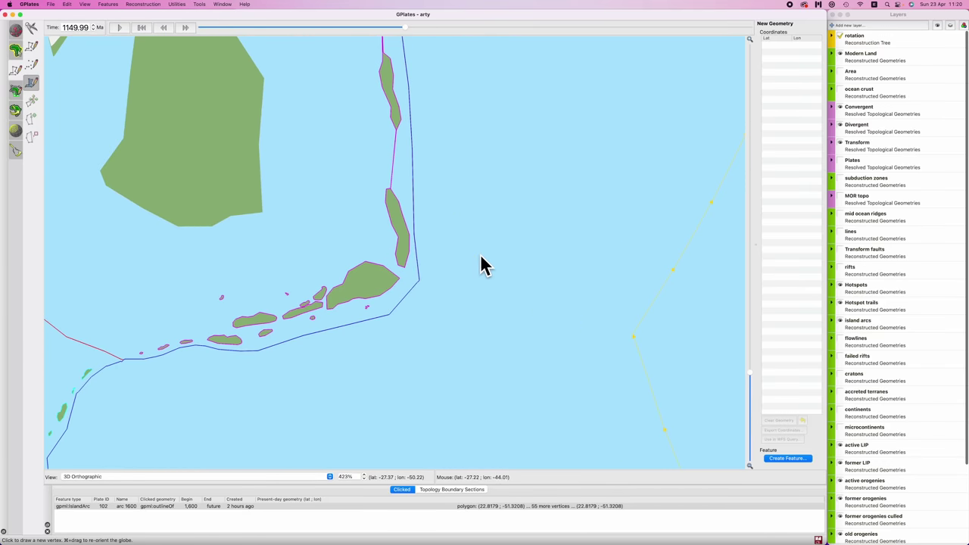
Digitise a large island polygon around the arc's southernmost elongated island, meeting the corner island, and create it as a ContinentalCrust feature named Island
scroll(417, 262, up, 3)
click(409, 253)
click(404, 242)
click(393, 216)
click(378, 188)
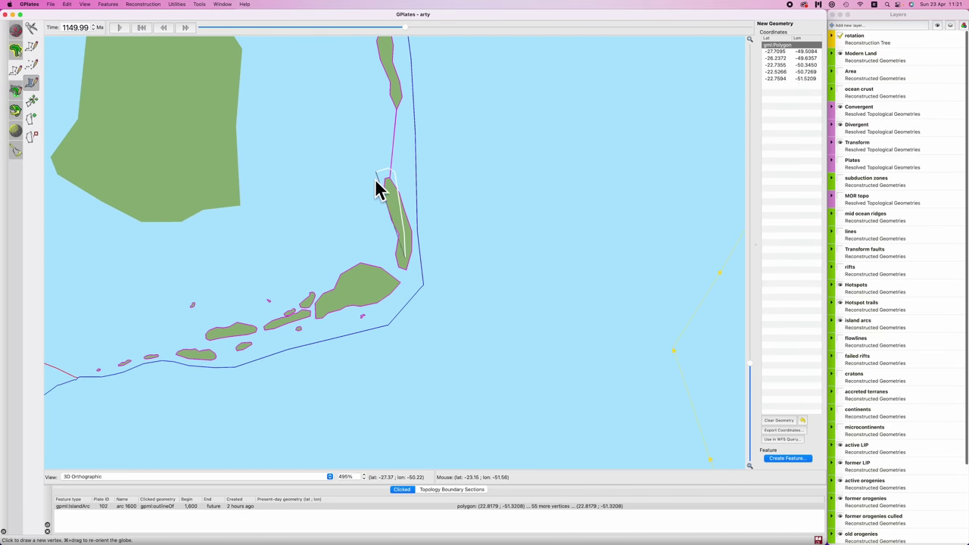
scroll(379, 182, up, 3)
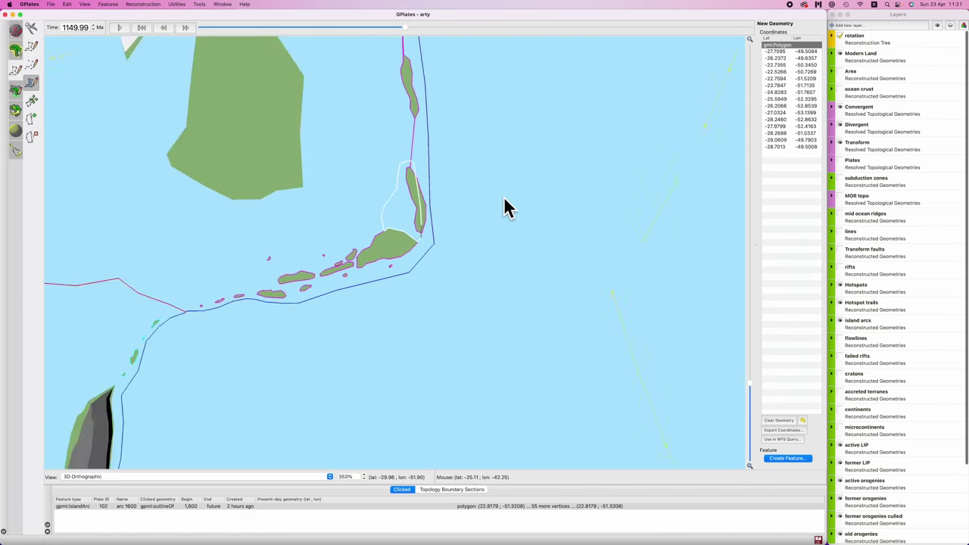
Move the large new island's eastern vertices outward to cover the old elongated island
scroll(467, 216, up, 5)
key(t)
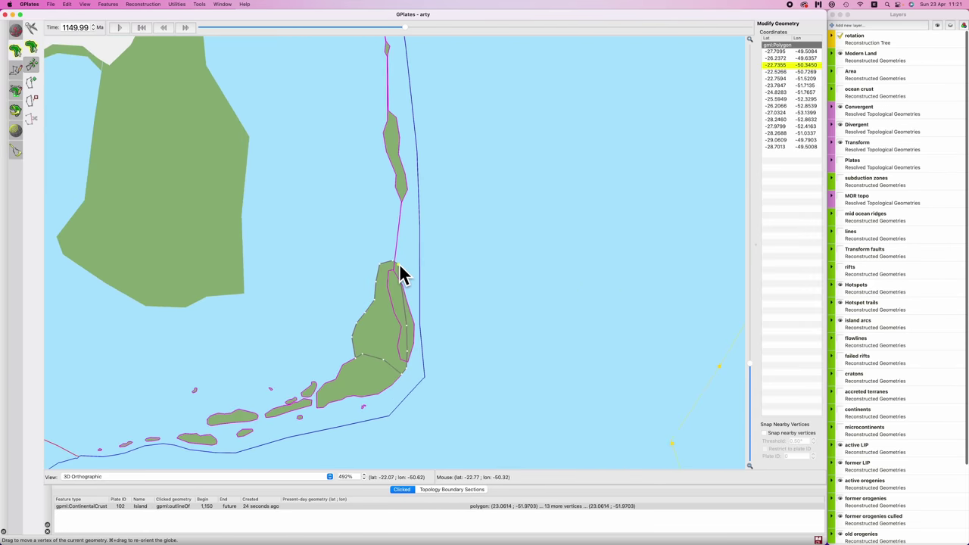
key(t)
Digitise a chain of smaller islands between the arc's large northern and southern islands, creating them in the Modern Land collection
key(v)
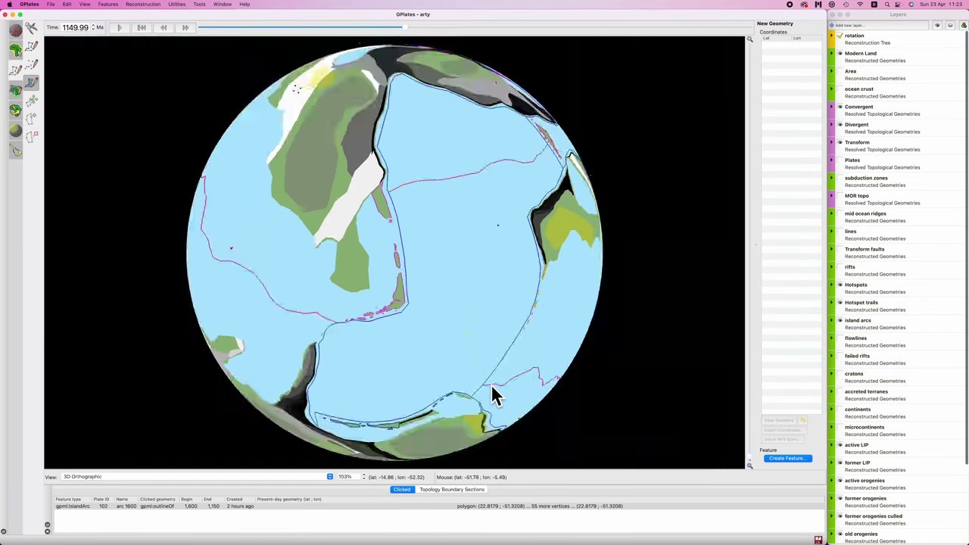
scroll(503, 327, up, 5)
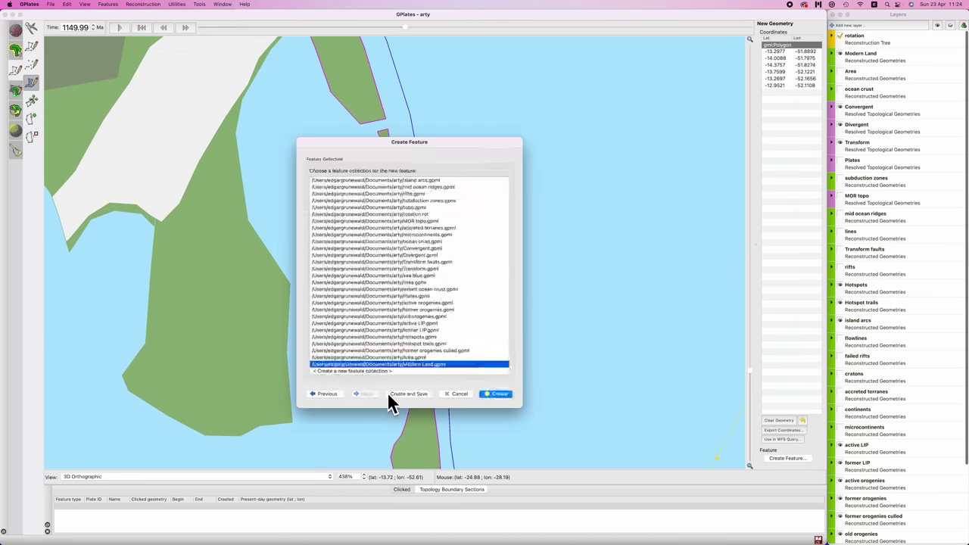
click(393, 395)
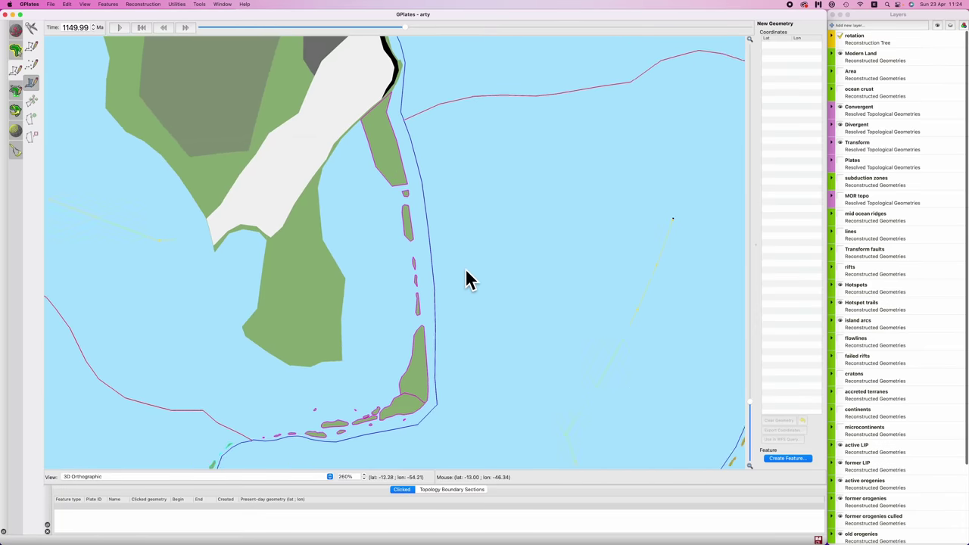
Add scattered small islands along both sides of the arc, around its large northern and southern islands
scroll(477, 258, up, 2)
scroll(454, 235, up, 2)
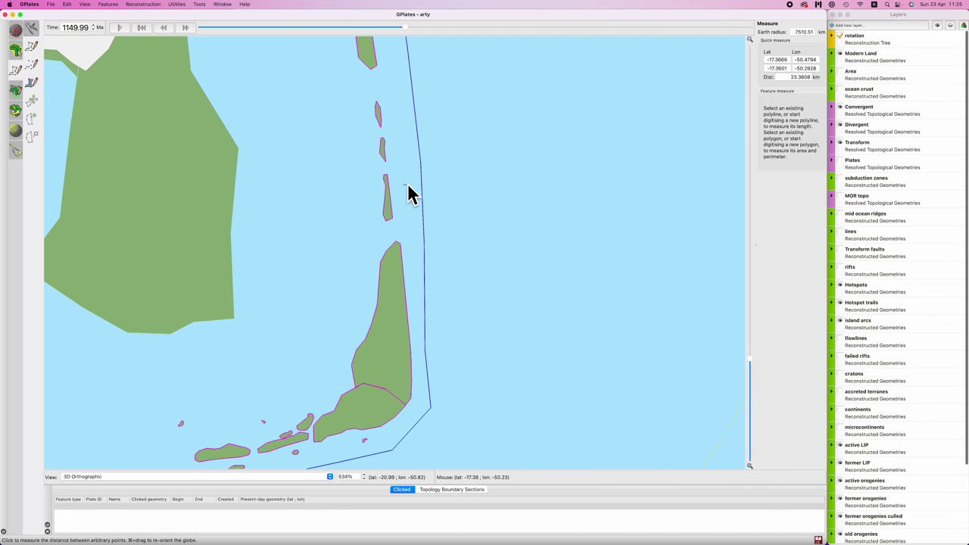
key(g)
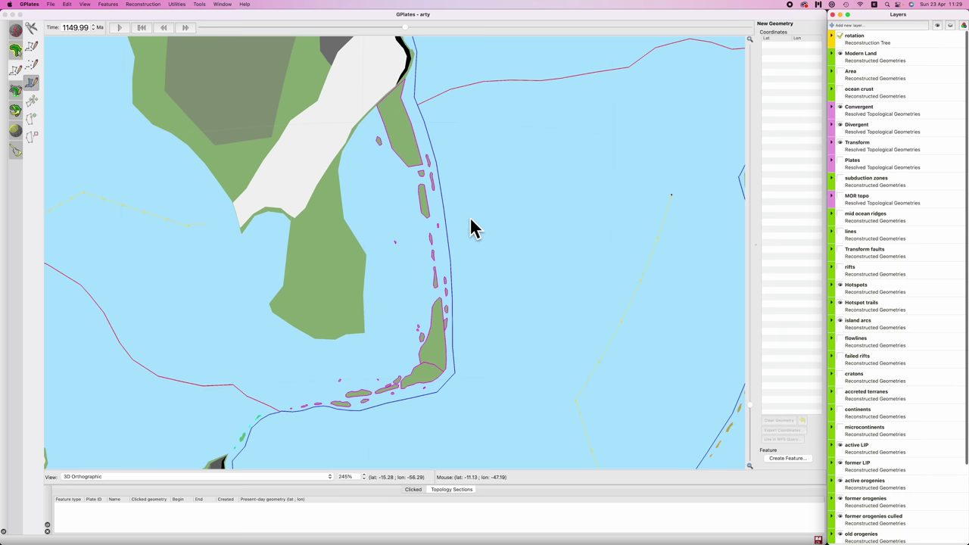
Switch to Google Earth and compare the arc's layout with the Sumatra and Java island chain
key(super+Tab)
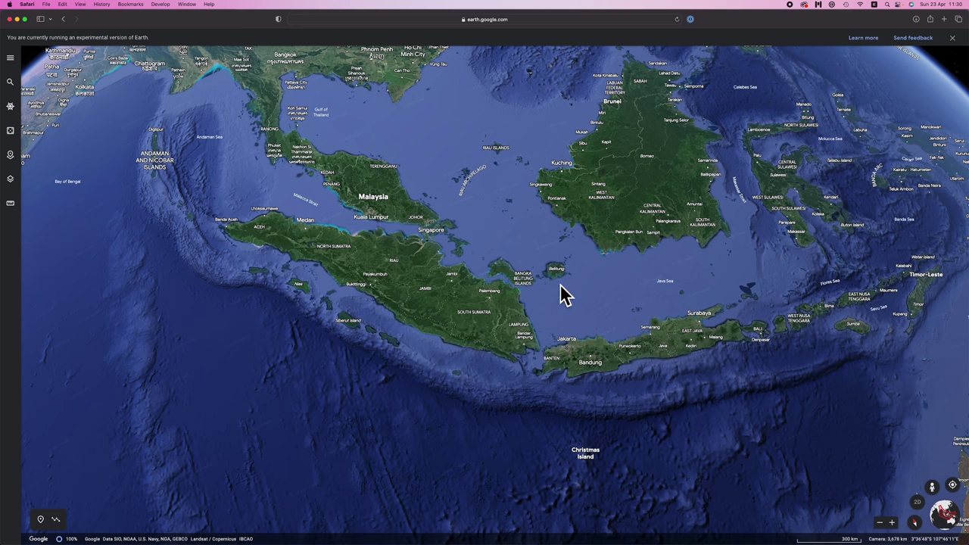
key(super+Tab)
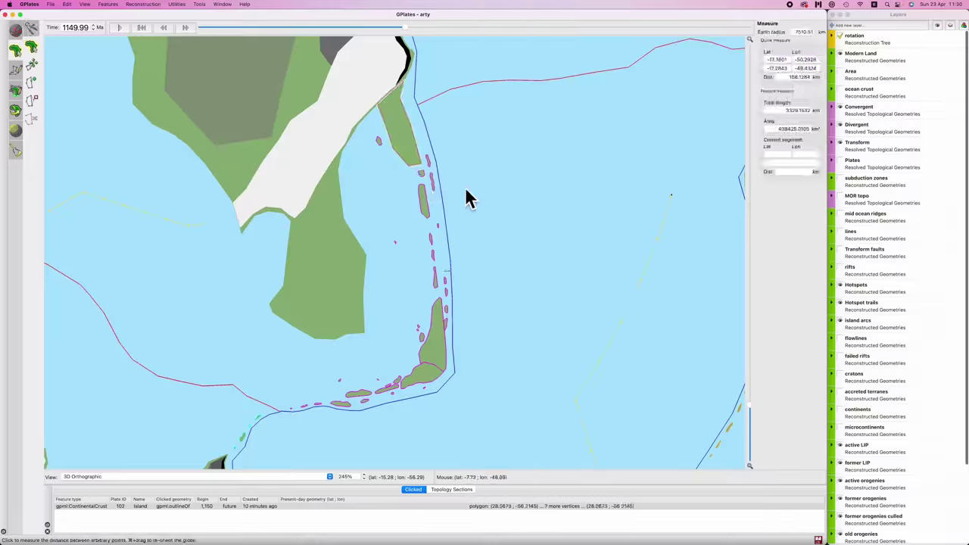
Measure the main-chain islands from north to south and record their areas under Islands 1 to 7 in the WorldSmith spreadsheet
key(f)
click(428, 212)
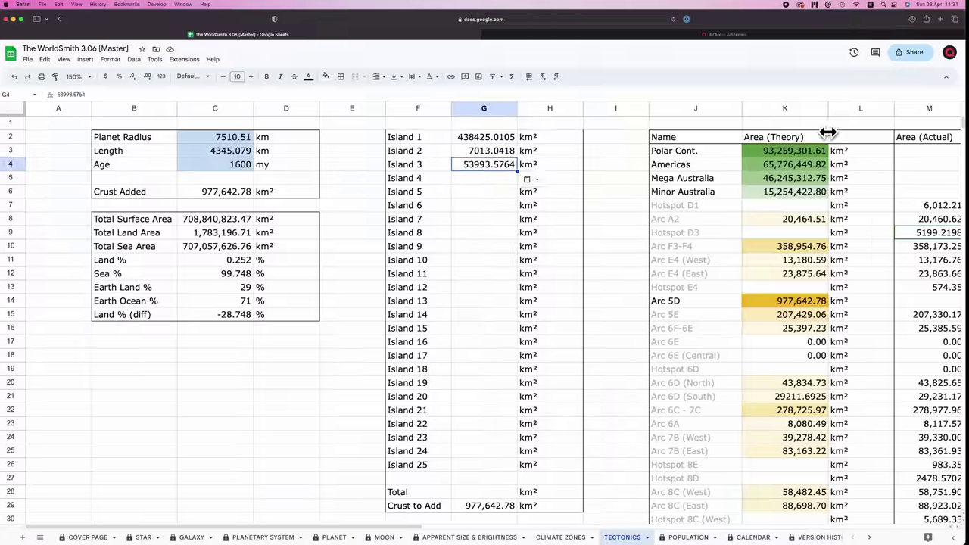
click(432, 244)
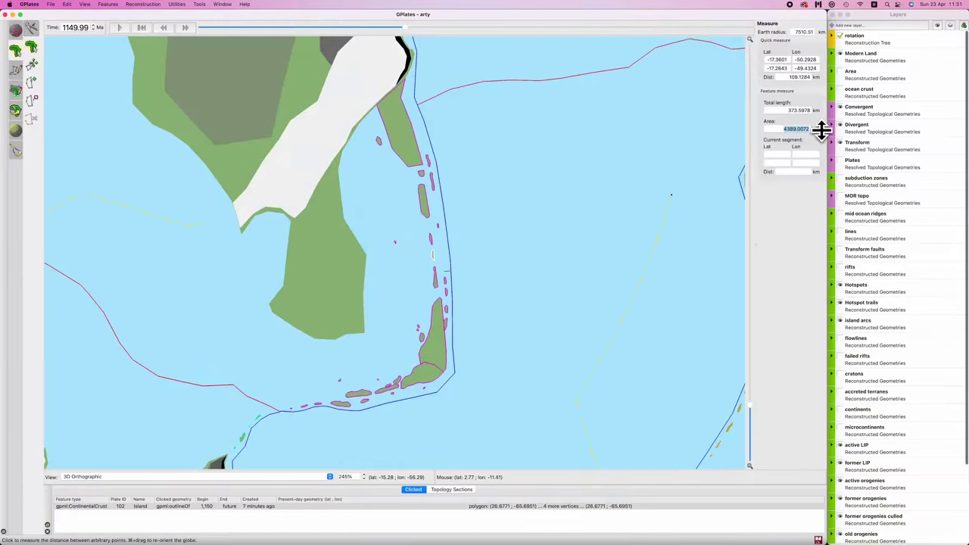
click(435, 281)
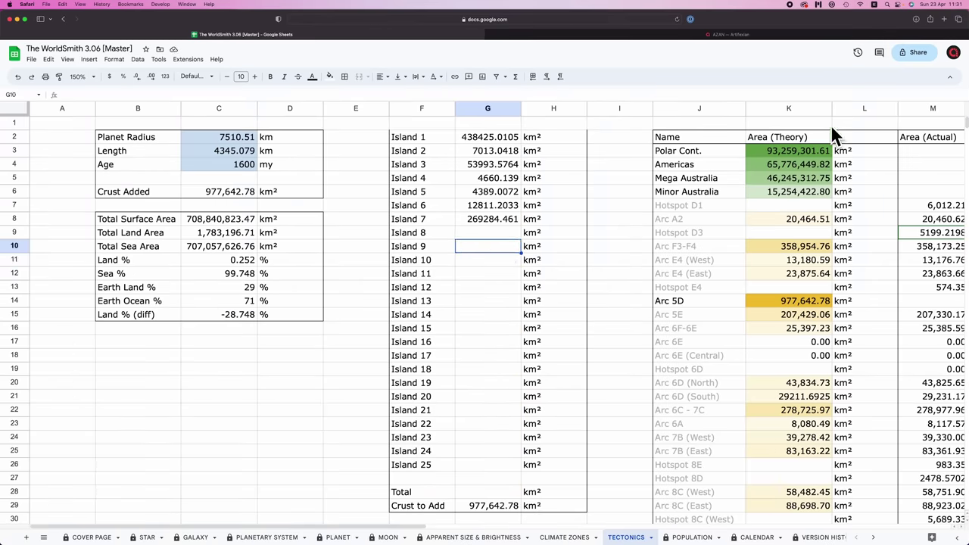
Label the island groups in column E: Main Chain beside Island 1, Background beside Island 9 and Foreground beside Island 15
click(356, 136)
text(ain Chain)
click(362, 247)
text(Background)
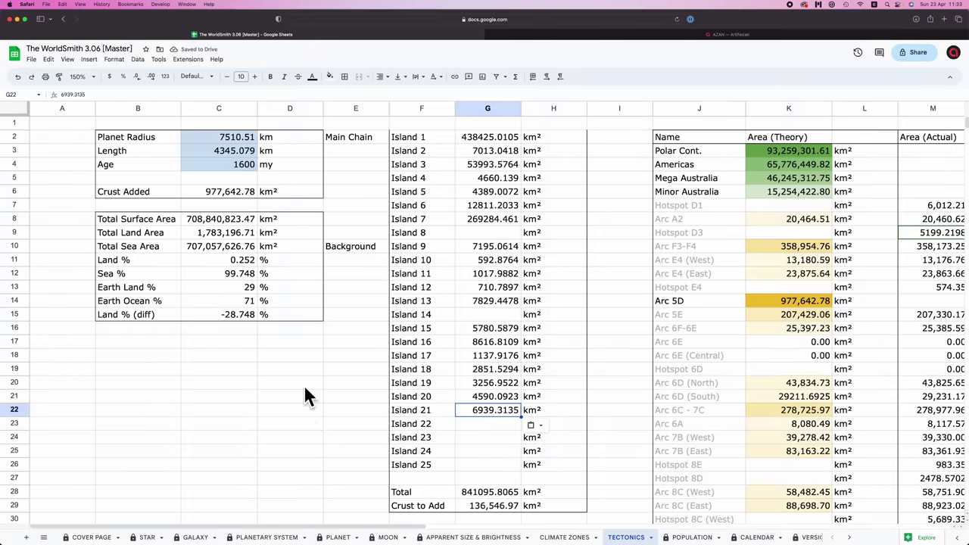
click(356, 328)
text(Foreground)
key(Return)
Review the Crust to Add cell and the Hotspot Speed Chart below the island list
click(488, 506)
scroll(502, 459, down, 5)
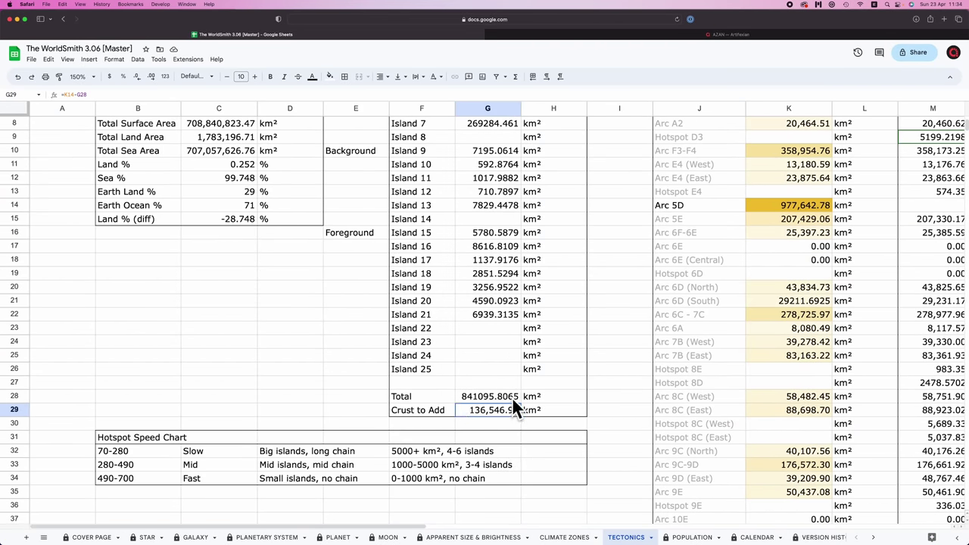
scroll(512, 397, up, 5)
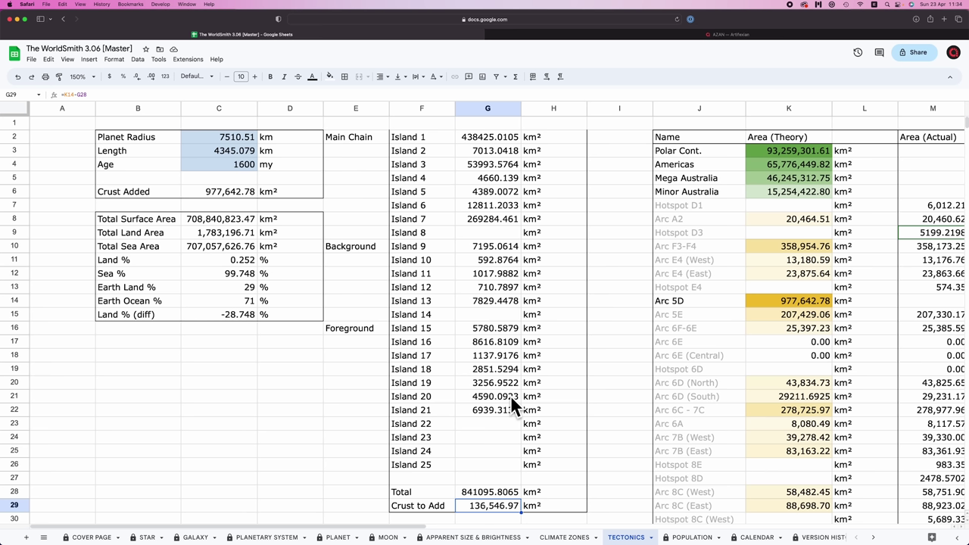
Switch to GPlates and reshape the large southern island with extra vertices, extending its northern tip to meet the thin island above
key(super+Tab)
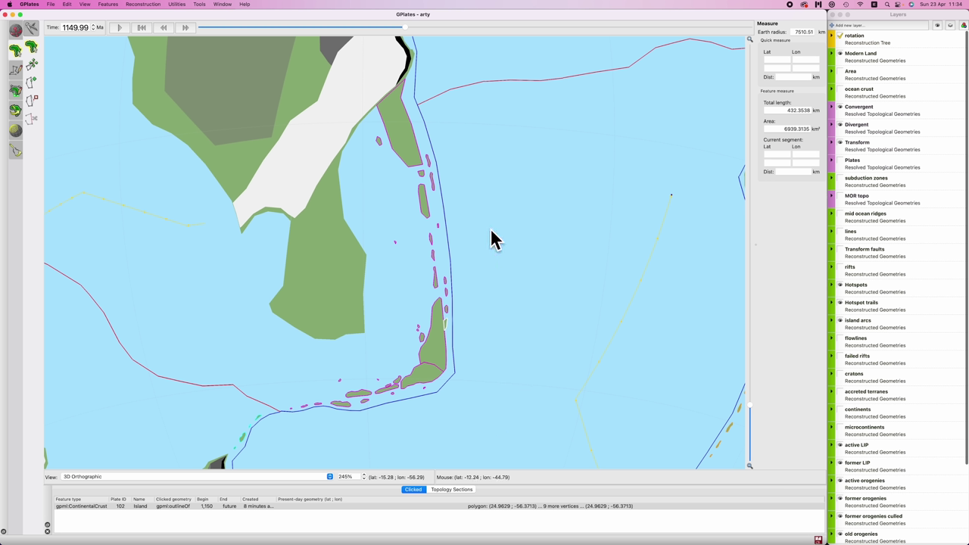
scroll(496, 235, up, 10)
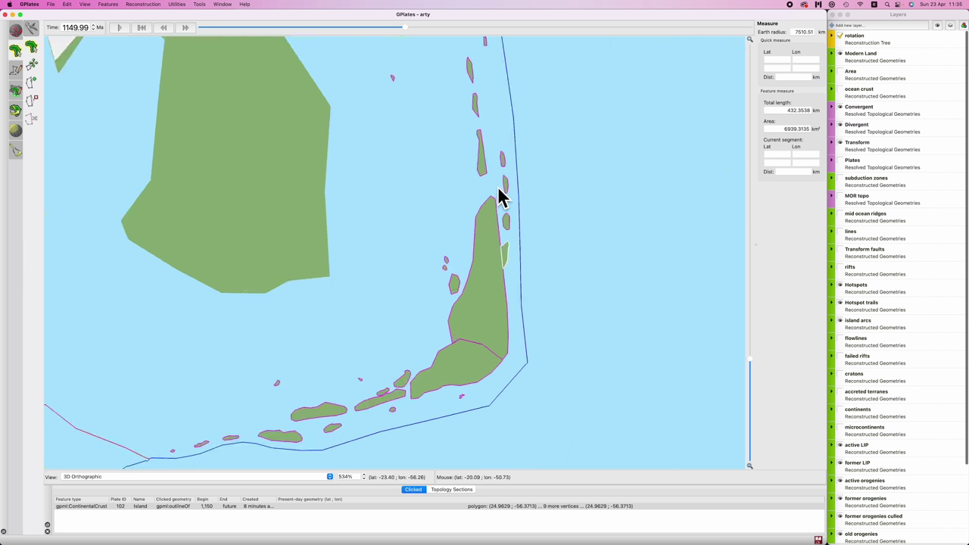
key(i)
scroll(400, 265, down, 10)
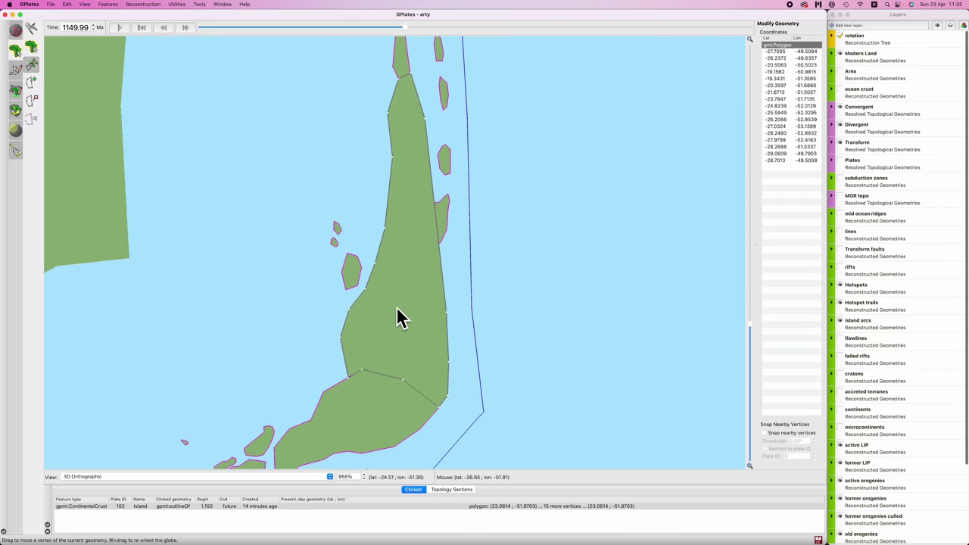
key(super+Tab)
key(super+Tab)
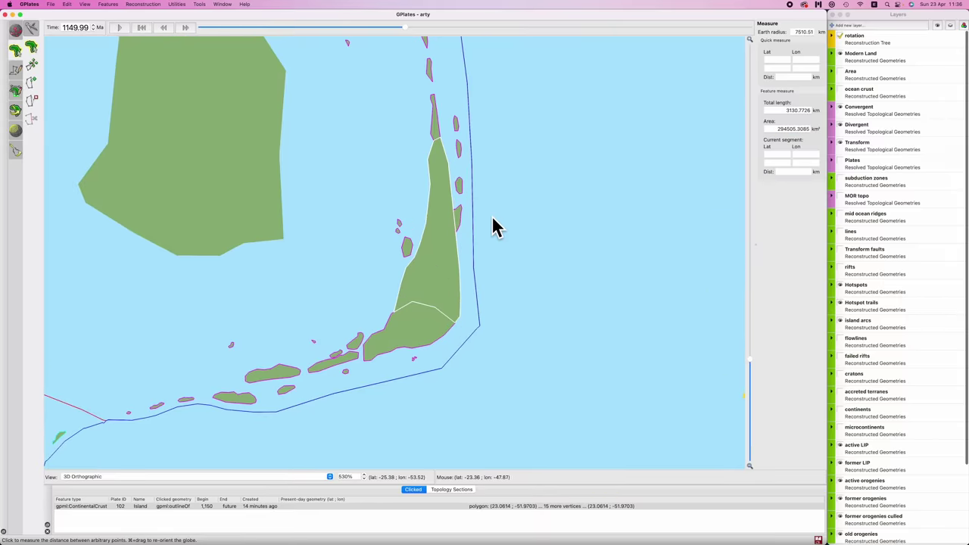
Enlarge and round the largest background island west of the large southern island by inserting vertices, then measure it
scroll(493, 223, up, 3)
click(480, 260)
scroll(511, 237, up, 3)
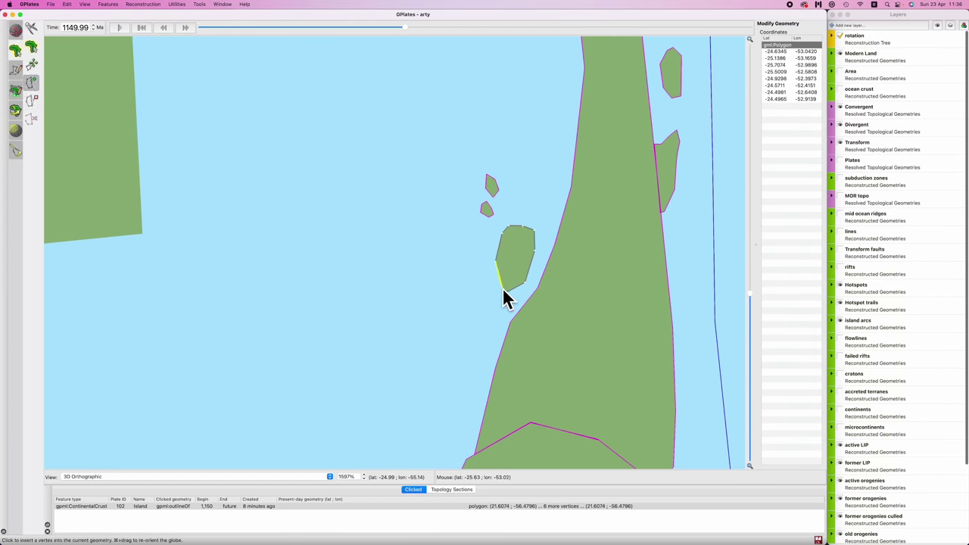
key(m)
scroll(504, 298, down, 4)
key(super+Tab)
key(super+Tab)
Move the vertices of the small background island just northwest of the enlarged one to reshape its outline
scroll(500, 261, up, 5)
key(v)
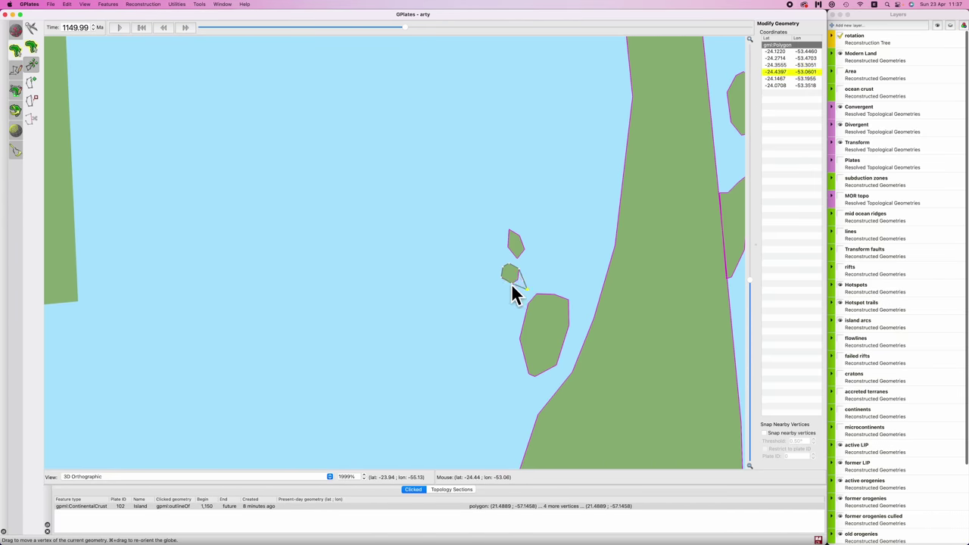
scroll(509, 285, down, 2)
Check the Indonesian islands in Google Earth again as a shape reference, and return to GPlates
key(super+Tab)
key(super+Tab)
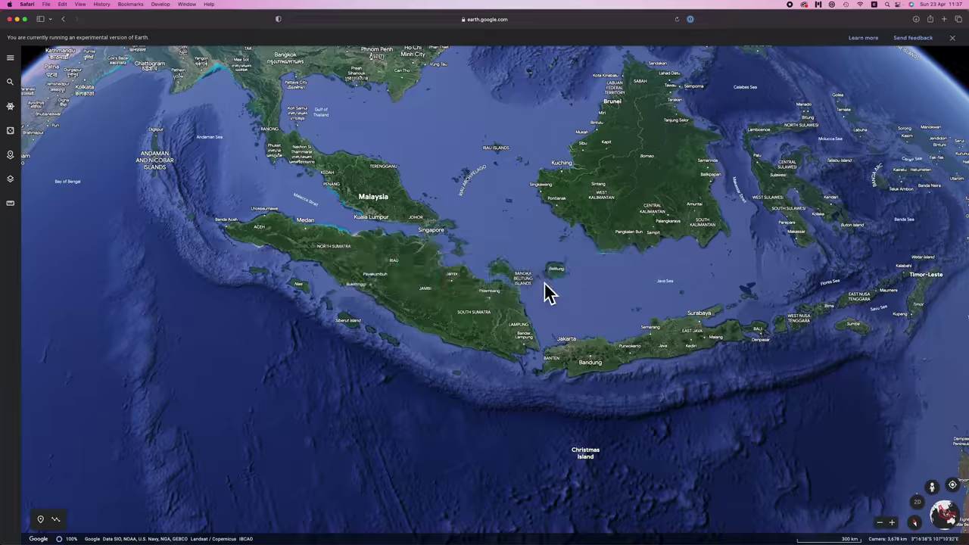
key(super+Tab)
key(super+Tab)
Widen the two small main-chain islands north of the thin island with added, irregular vertices, and measure their areas
scroll(454, 232, up, 5)
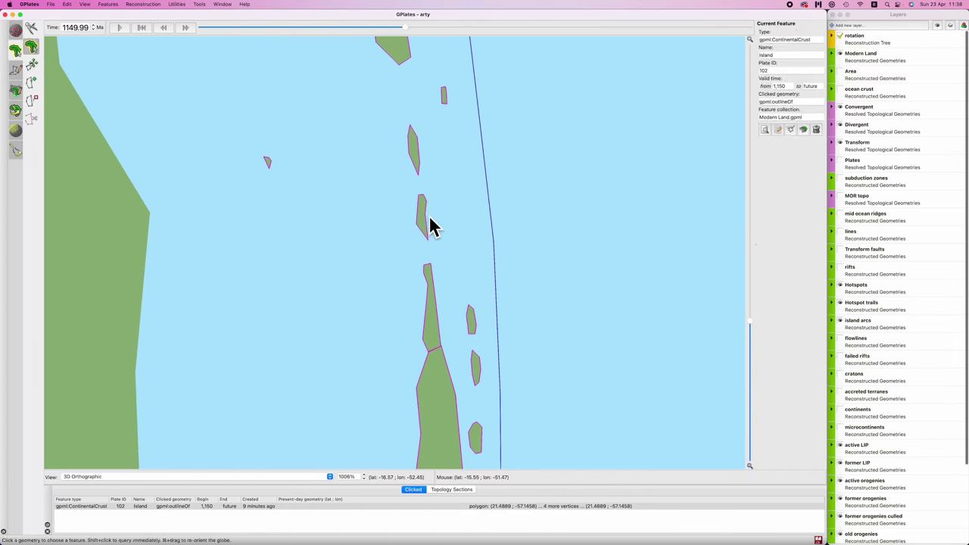
key(super+z)
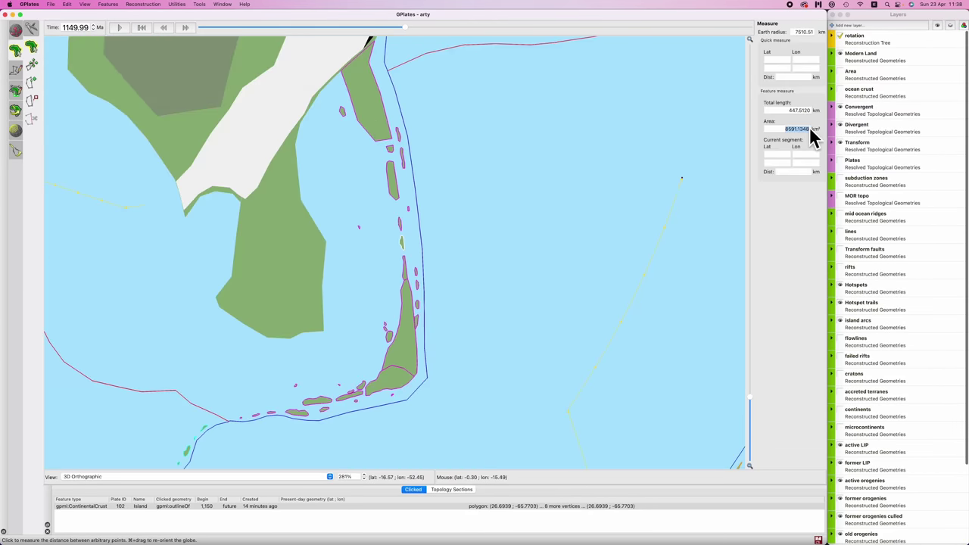
scroll(424, 249, up, 4)
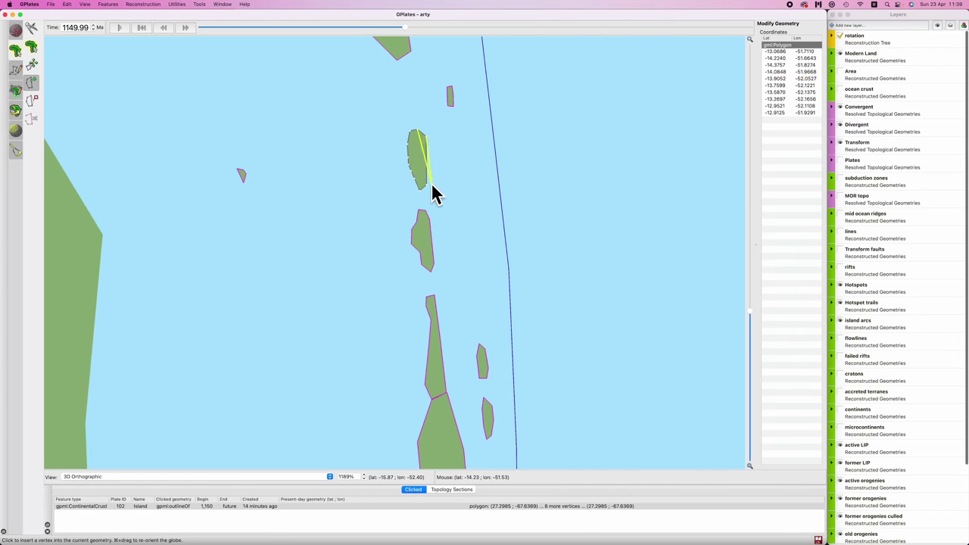
scroll(439, 189, down, 2)
key(m)
key(f)
scroll(424, 174, down, 3)
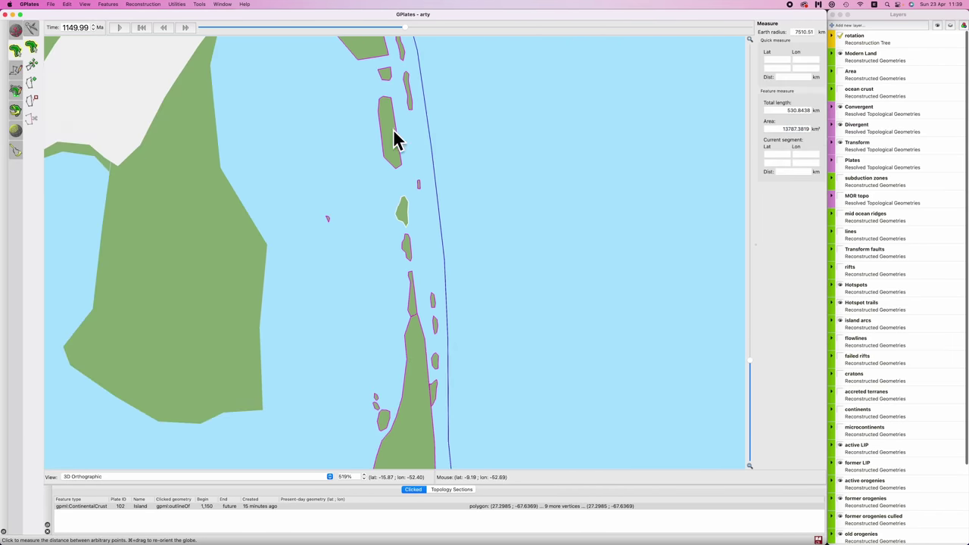
Enlarge the elongated mid-chain island, round its ends, indent its western coast with adjusted vertices, and measure its area
scroll(461, 216, up, 3)
key(r)
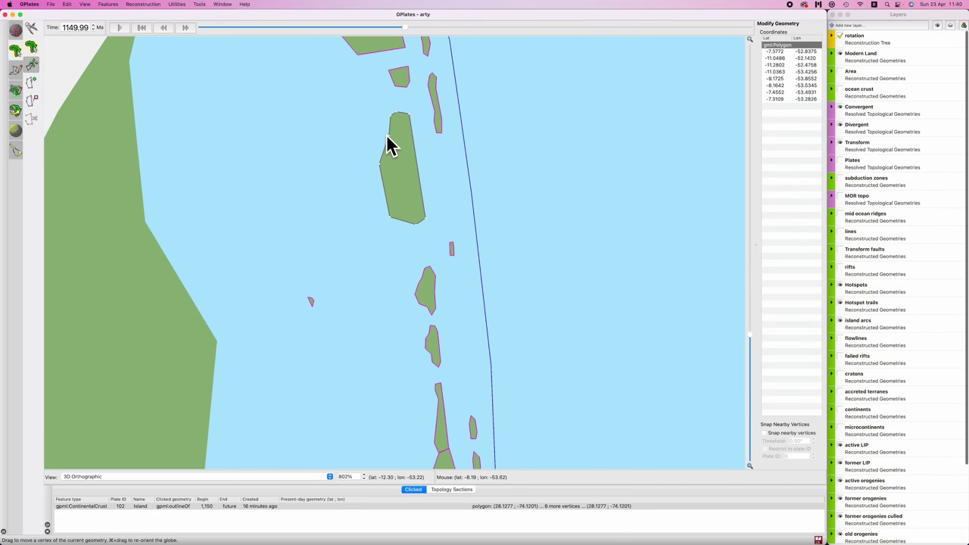
super+drag(389, 145, 379, 216)
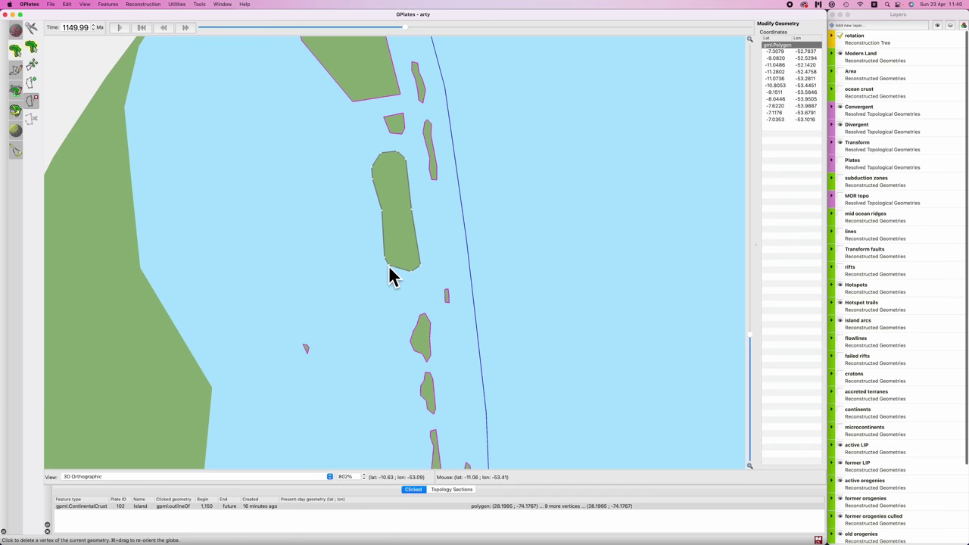
key(super+z)
scroll(500, 240, down, 8)
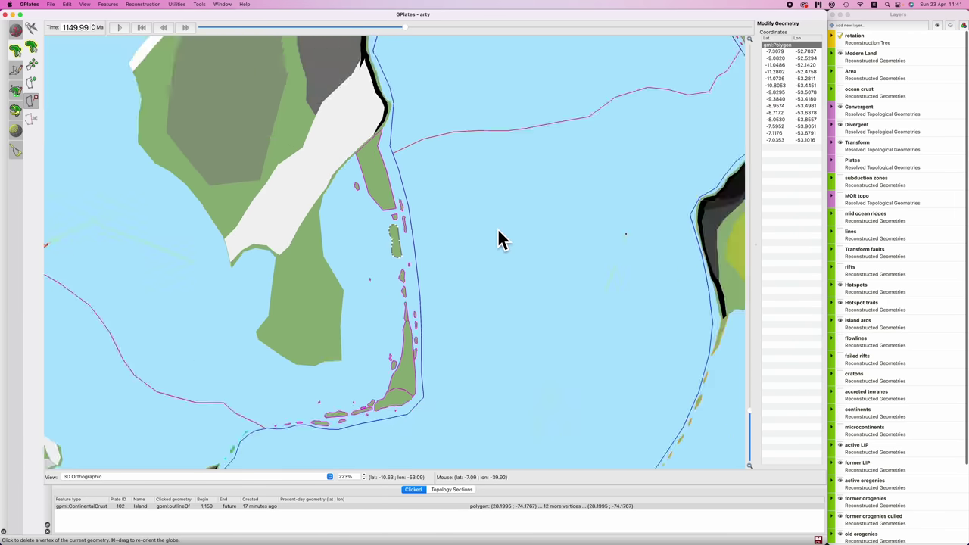
scroll(394, 235, up, 8)
key(v)
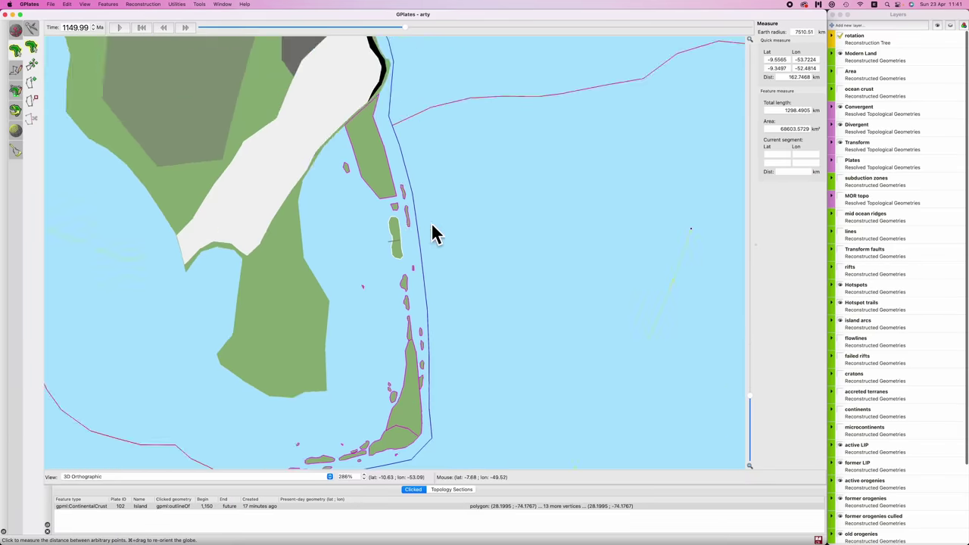
Extend the large northern island south to the small island below it and broaden its base westward along the continent
scroll(432, 232, up, 5)
scroll(373, 211, down, 5)
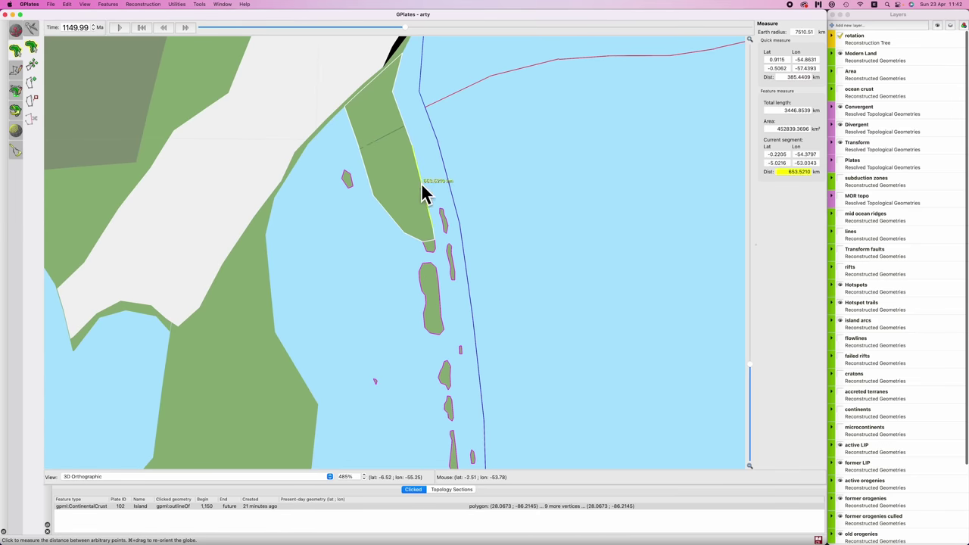
key(v)
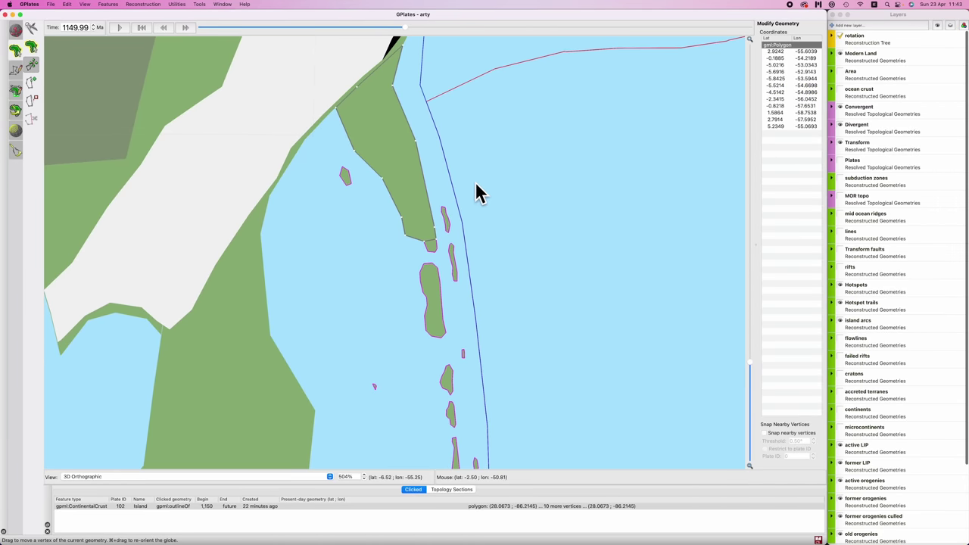
scroll(424, 175, down, 1)
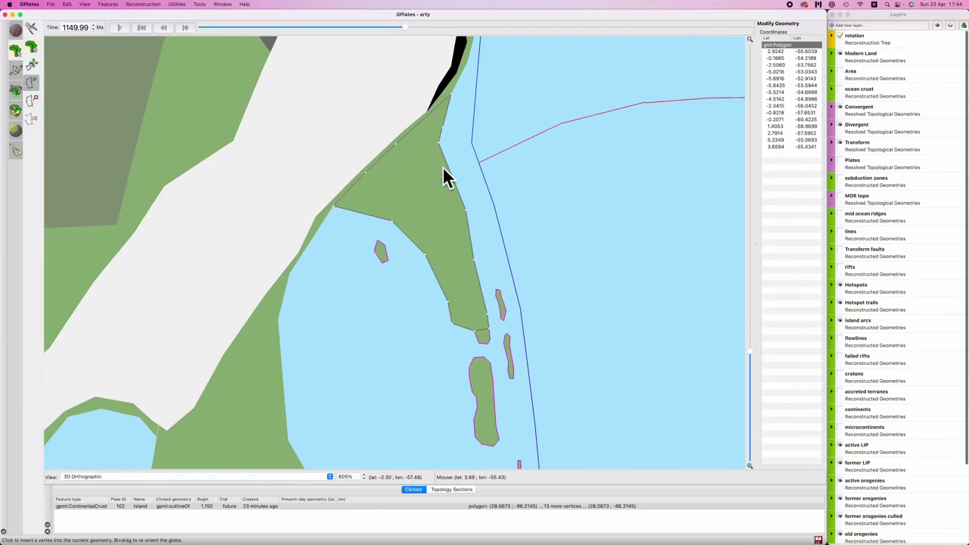
scroll(454, 197, up, 2)
drag(434, 175, 427, 151)
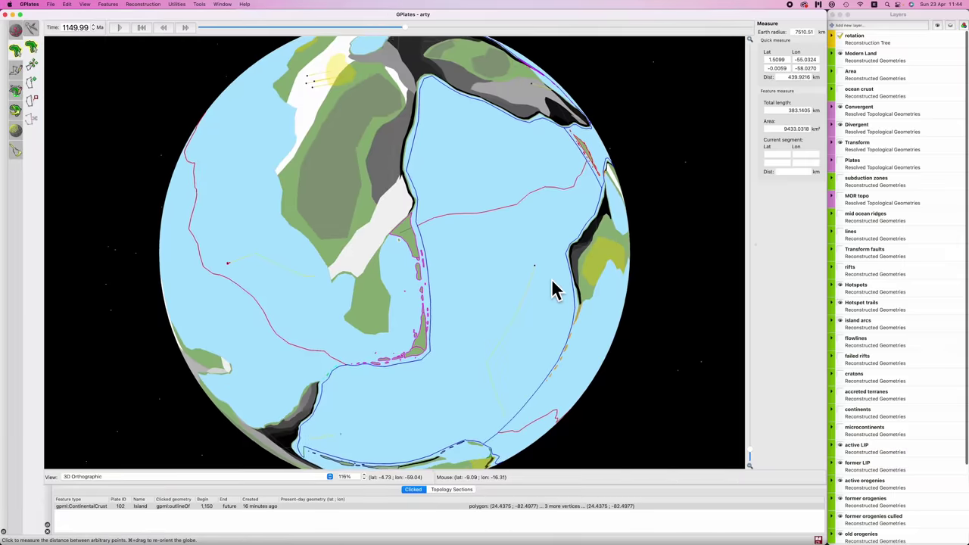
Reshape the elongated mid-chain island so it tapers to a southern point, with an irregular western coast
scroll(553, 288, up, 6)
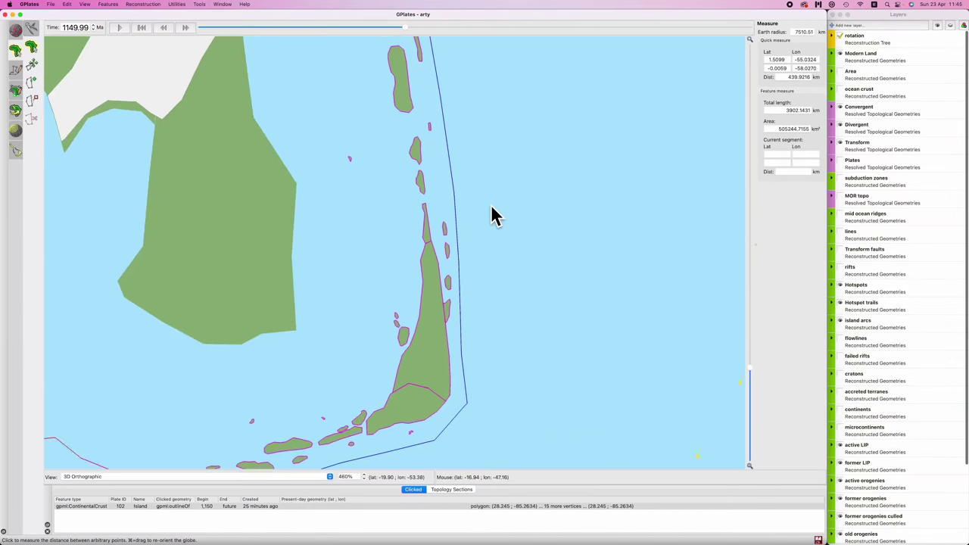
scroll(477, 208, up, 8)
key(v)
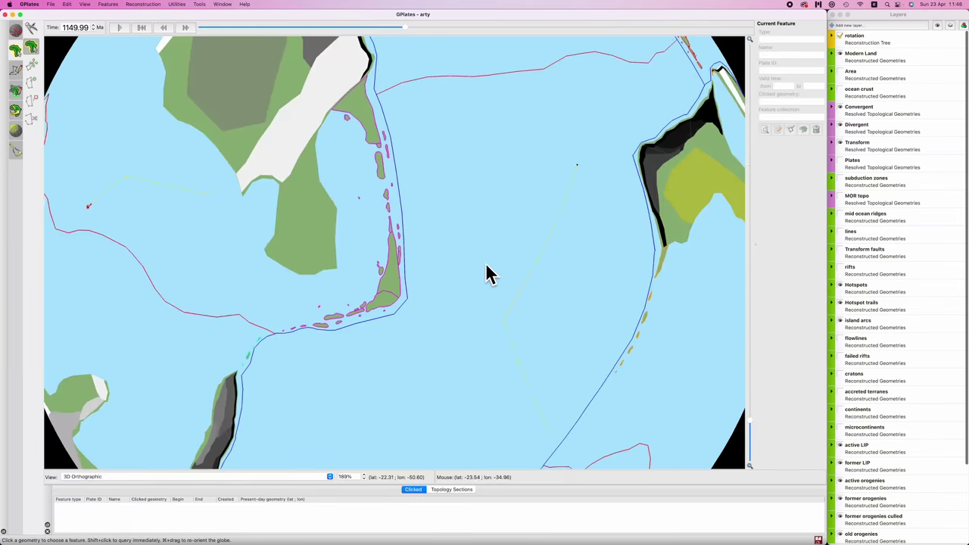
scroll(487, 275, up, 4)
click(434, 223)
scroll(424, 231, up, 4)
key(v)
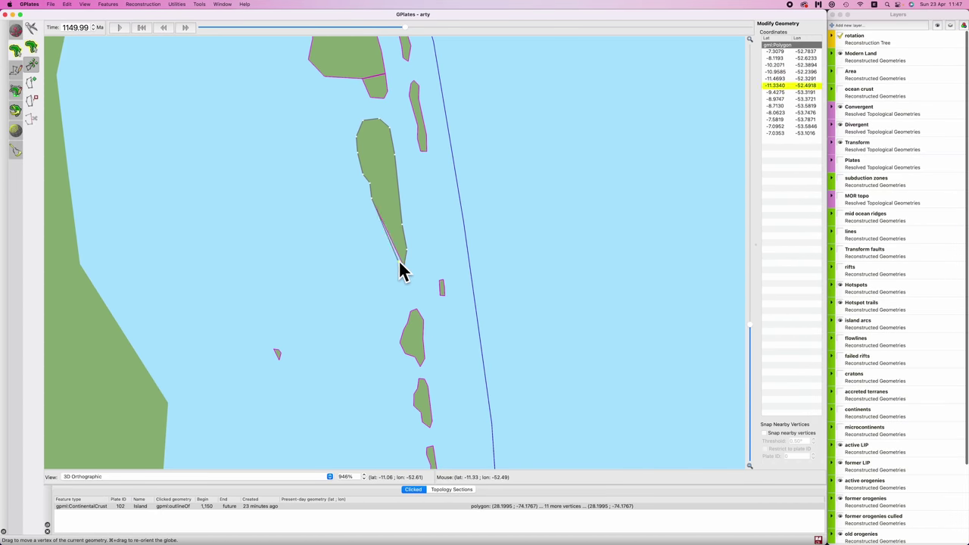
scroll(454, 284, down, 10)
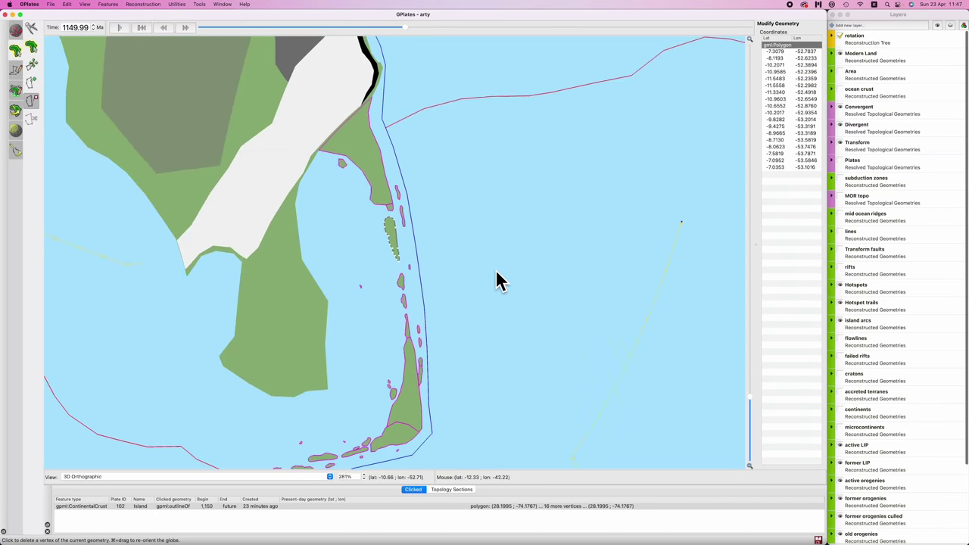
Reshape the southern end of the large northern island into a rounded, westward-bulging tip by inserting vertices
key(g)
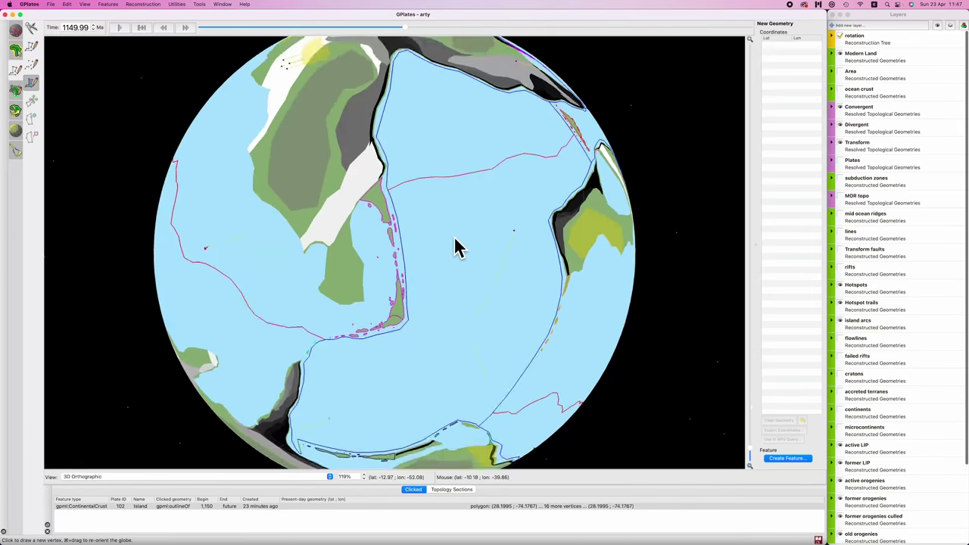
scroll(455, 246, up, 9)
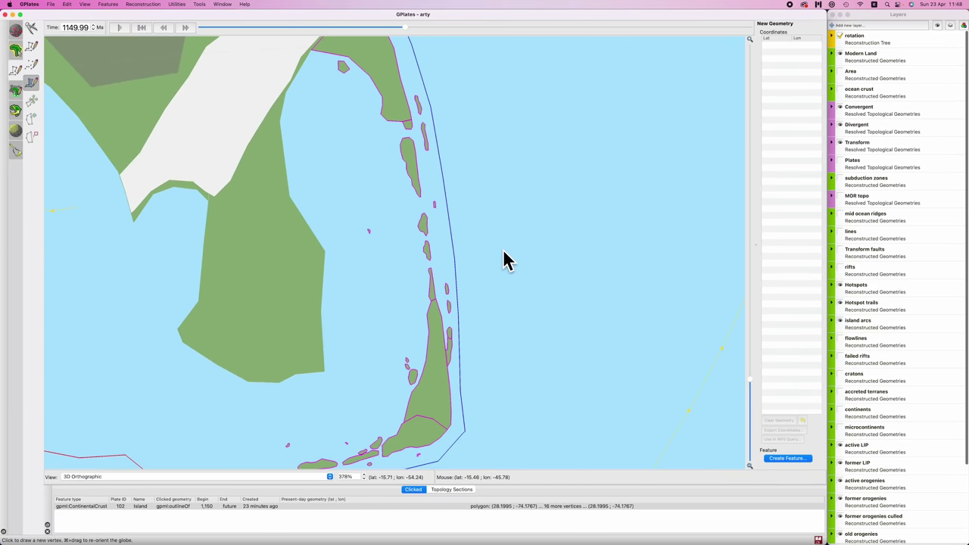
key(m)
click(421, 214)
key(v)
scroll(406, 216, up, 2)
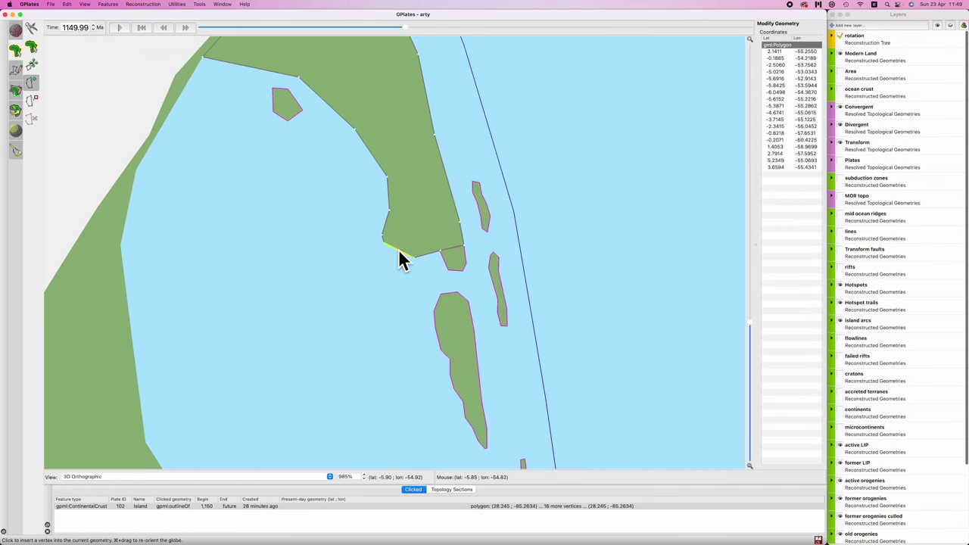
mouse_move(400, 260)
super+mouse_down()
mouse_move(357, 234)
mouse_move(393, 269)
super+mouse_up()
Insert and move vertices along the large northern island's western coast to form irregular bays and headlands
click(287, 206)
super+drag(288, 210, 372, 237)
key(v)
scroll(300, 208, up, 1)
key(i)
drag(303, 212, 370, 299)
scroll(370, 299, up, 1)
key(v)
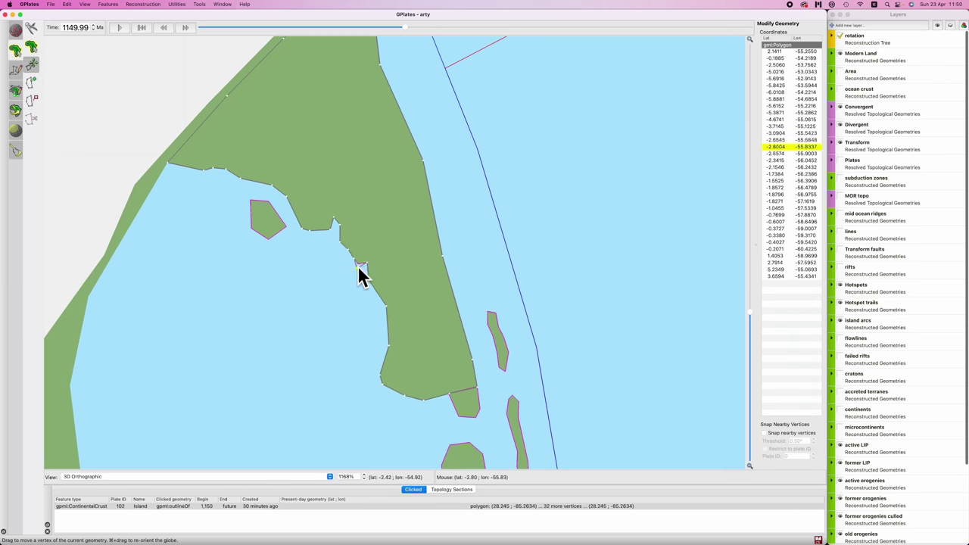
Carve a stepped inlet and a headland into the middle of the northern island's western coast and delete a surplus vertex
drag(391, 356, 378, 288)
key(i)
click(371, 316)
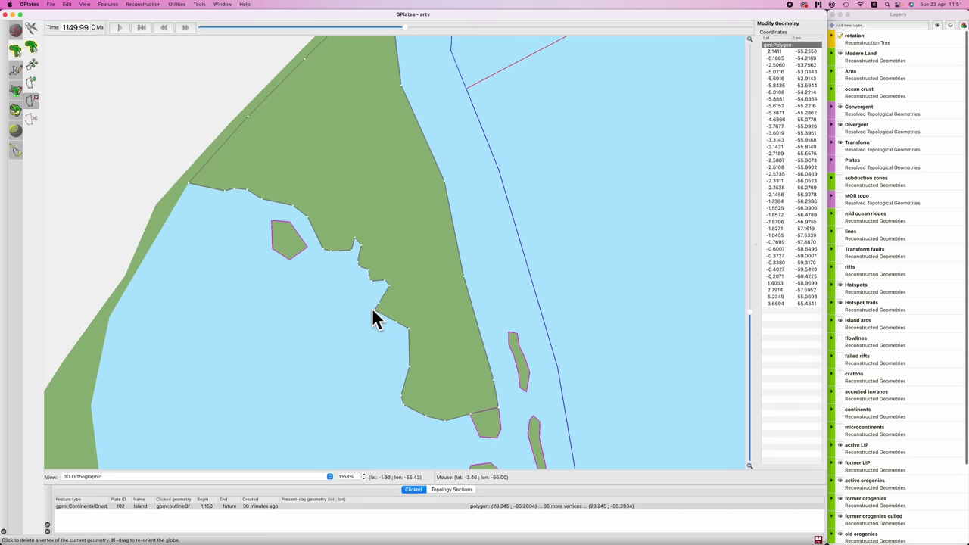
key(v)
key(t)
scroll(383, 314, down, 10)
scroll(482, 258, up, 10)
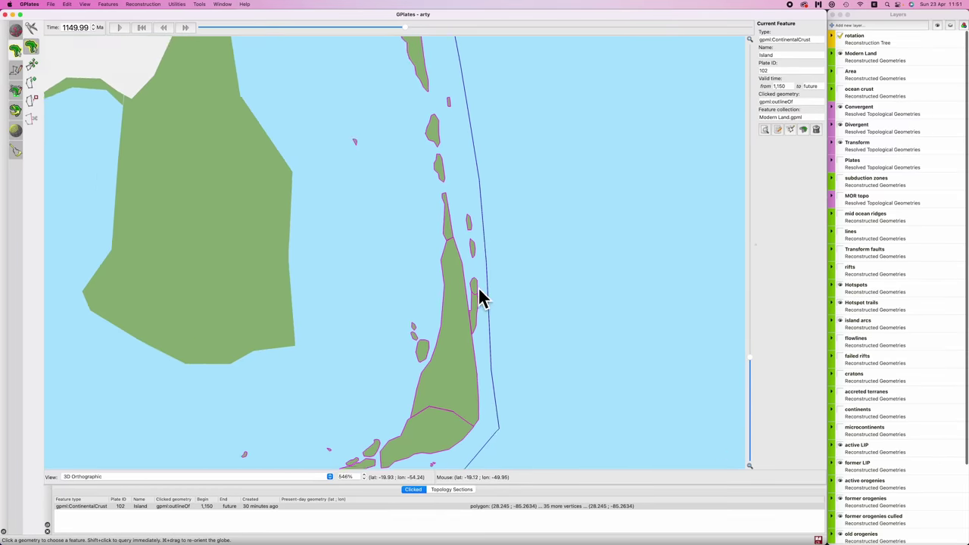
Notch the lower western coast of the large tapering southern island with inserted and moved vertices, and measure its area
key(v)
super+drag(391, 290, 409, 275)
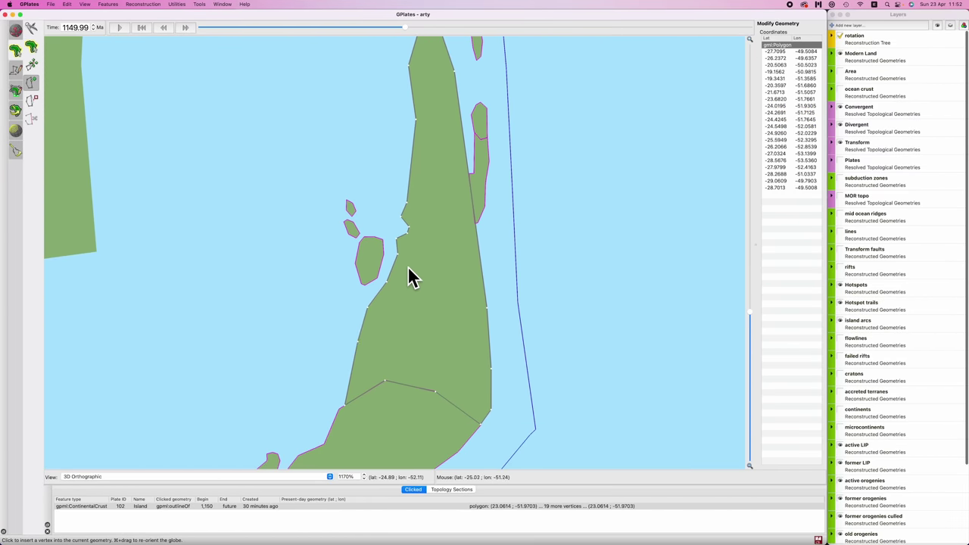
key(i)
click(402, 277)
key(t)
scroll(402, 277, down, 5)
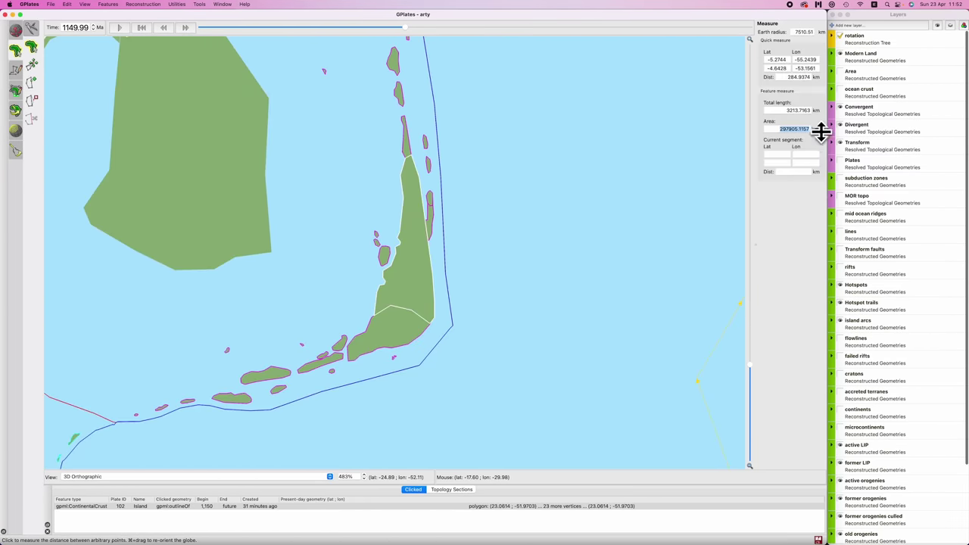
Cut a bay and a pointed headland into the upper western coast of the tapering southern island
scroll(449, 249, up, 5)
key(i)
click(402, 269)
key(v)
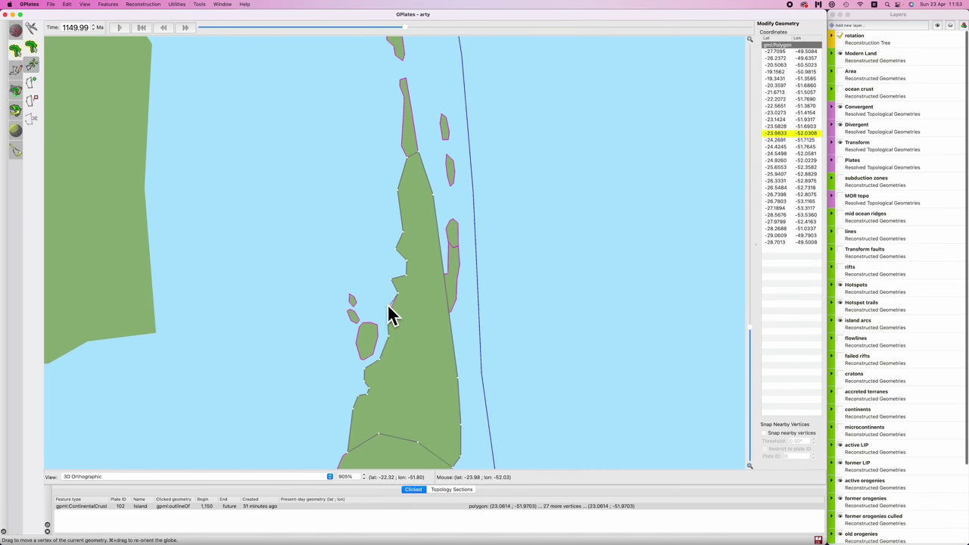
Add finer vertices around the bays on the southern island's western coast, then measure the island's area again
scroll(391, 316, up, 3)
key(i)
click(396, 278)
click(394, 251)
click(405, 221)
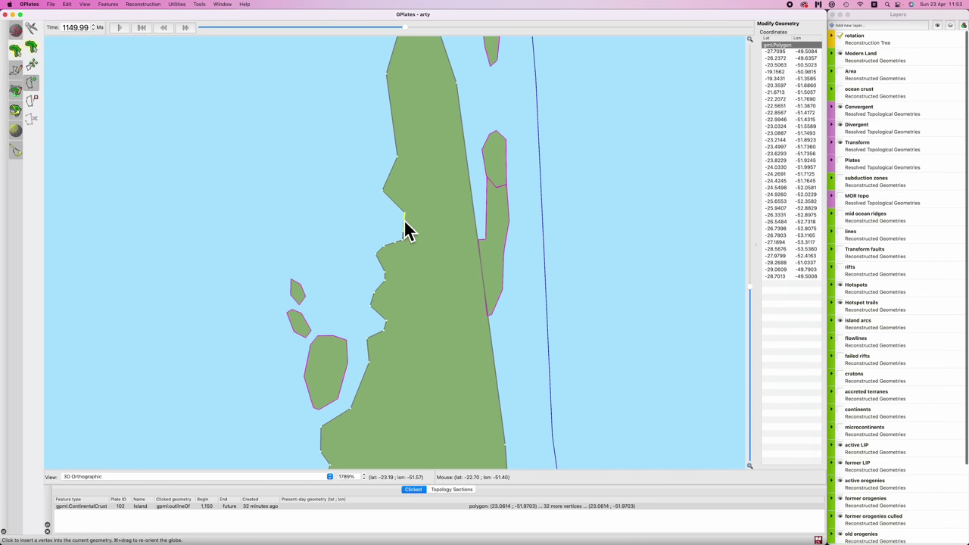
click(405, 227)
scroll(380, 209, down, 3)
scroll(426, 217, up, 3)
key(d)
scroll(382, 241, down, 3)
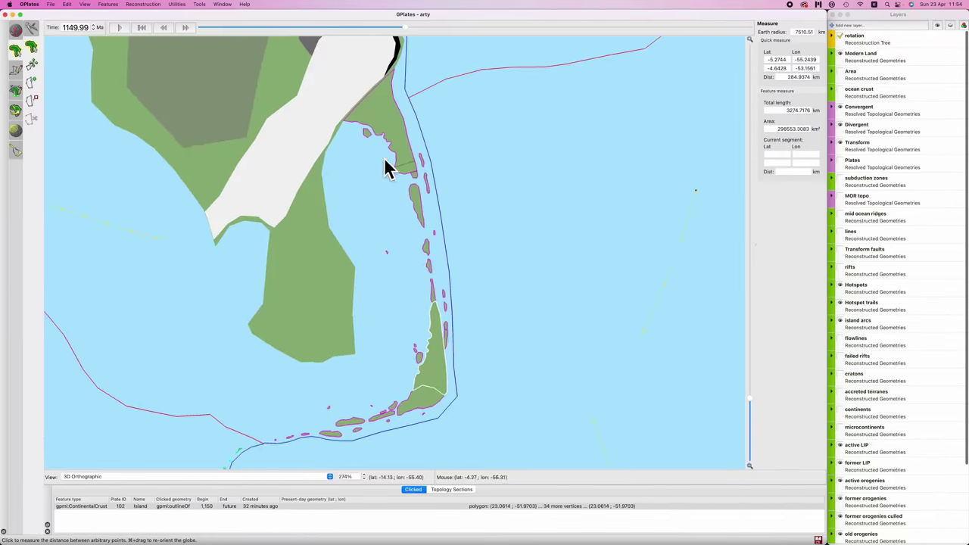
Draw a small background island polygon of about 5,428 km² near the large northern island's western coast
scroll(385, 162, up, 3)
key(g)
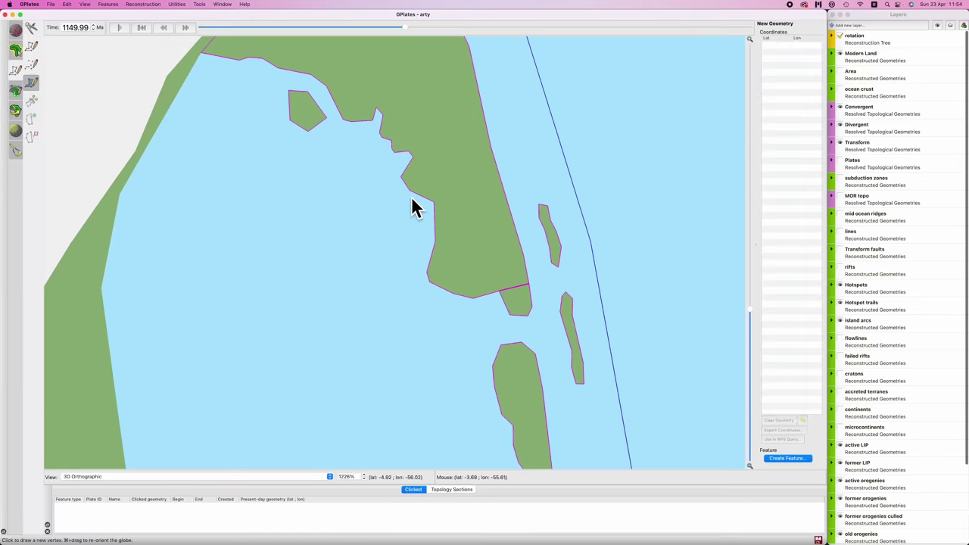
scroll(416, 238, down, 3)
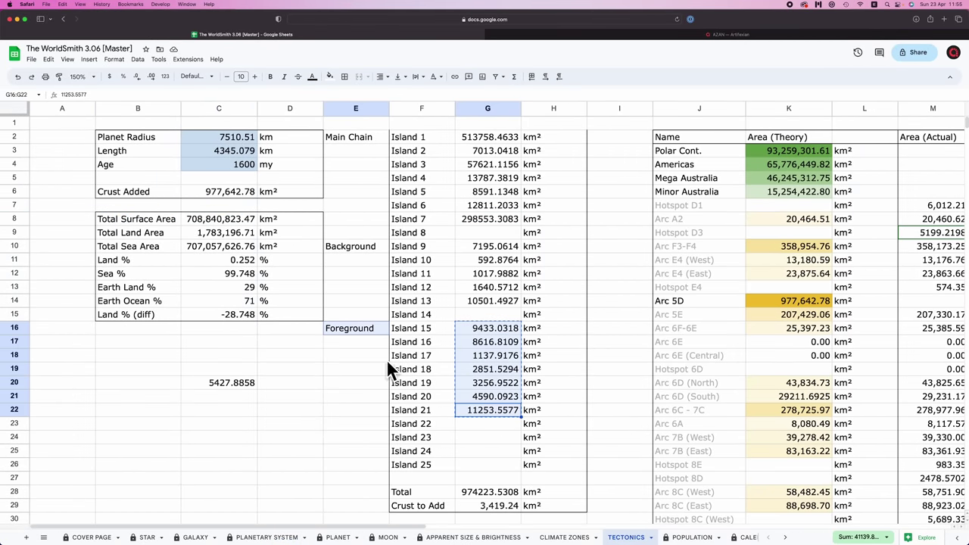
Shift the island areas down one row in the WorldSmith spreadsheet and enter 5427.8858 km² for background Island 10
click(472, 341)
text(9433.0318 8616.8109 1137.9176 2851.5294 3256.9522 4590.0923 11253.5577)
click(242, 384)
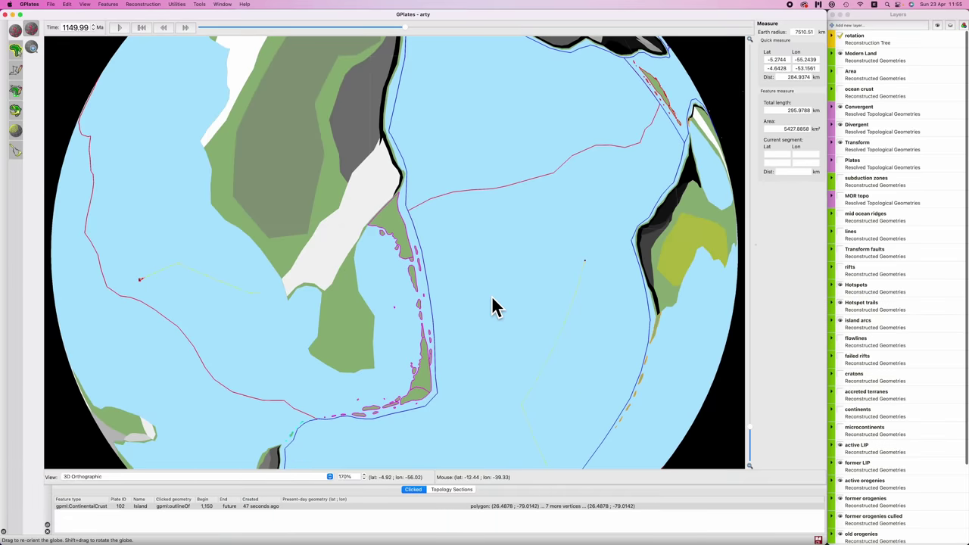
View the whole world in GPlates in the Rectangular projection, then return to the 3D Orthographic globe
scroll(361, 333, down, 5)
key(super+g)
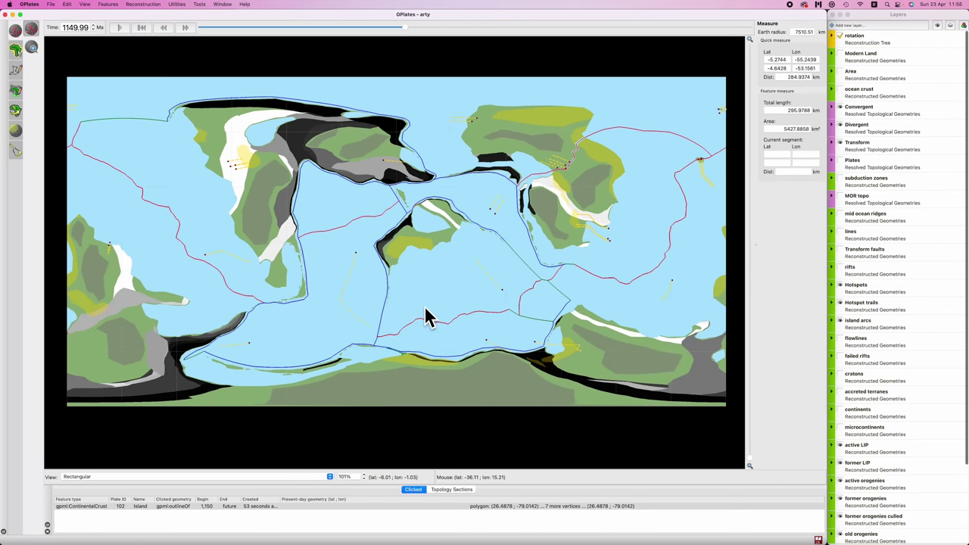
key(super+g)
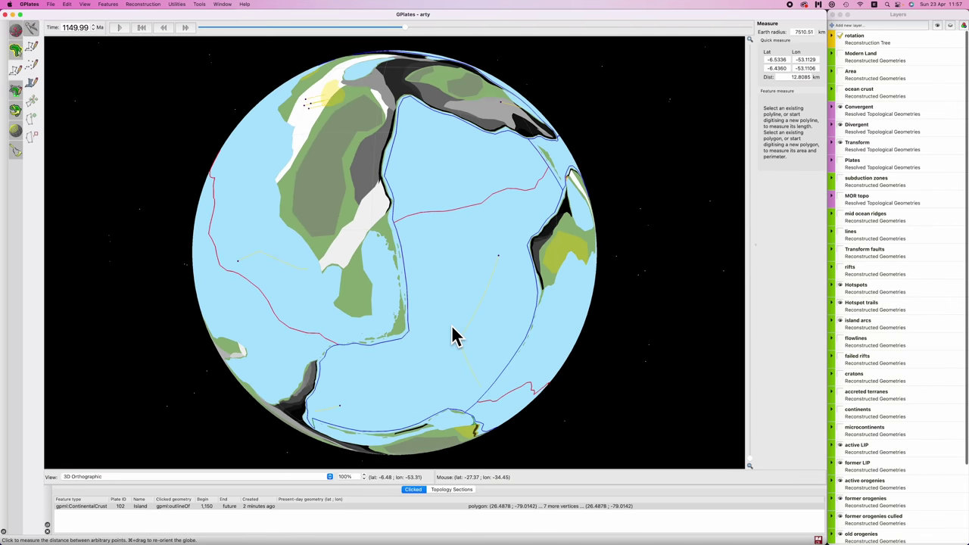
Shift the spreadsheet areas below Island 2 down one row and enter 3272.6518 km² as Island 3's area
click(190, 30)
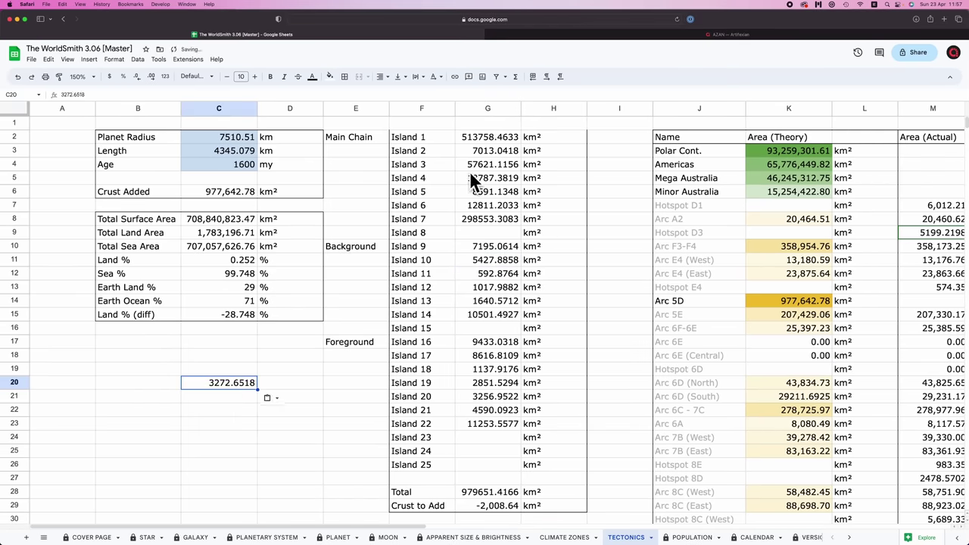
drag(487, 150, 496, 424)
key(super+c)
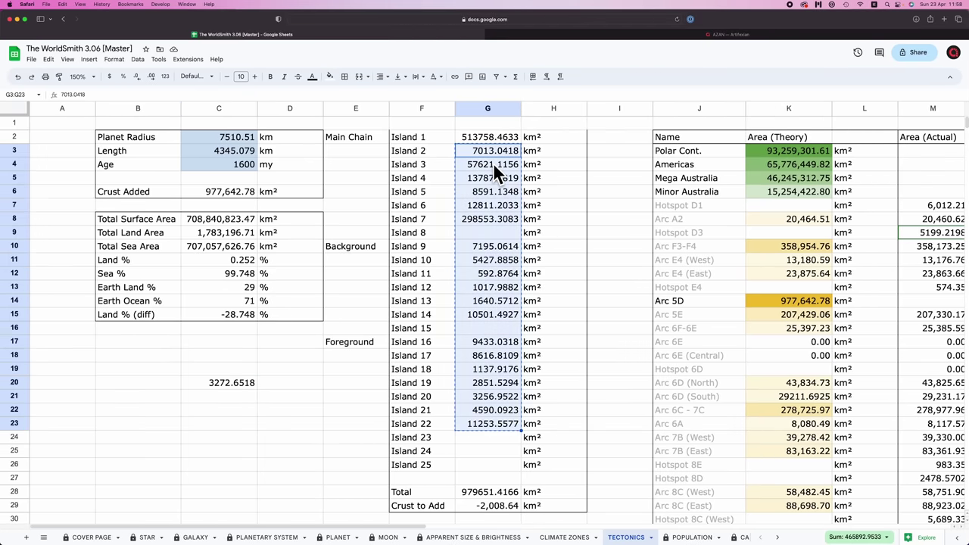
click(219, 382)
click(356, 341)
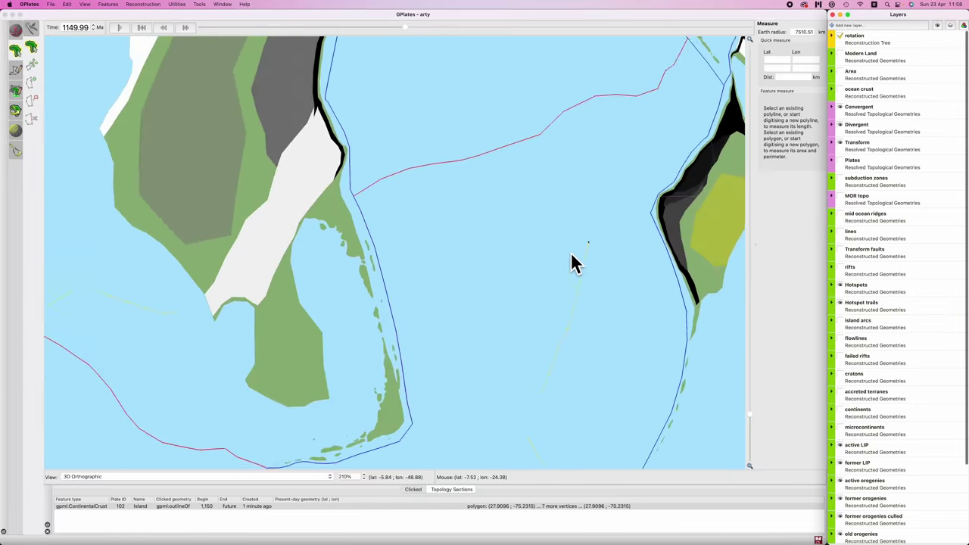
Enter the island areas' total, 982,924.07 km², as the Area (Actual) of Arc 5D
scroll(575, 262, down, 5)
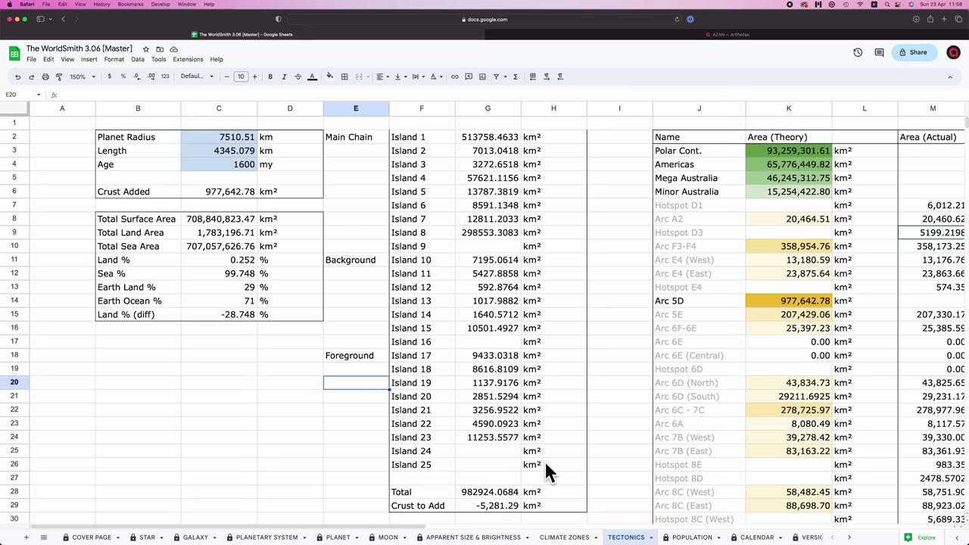
click(505, 506)
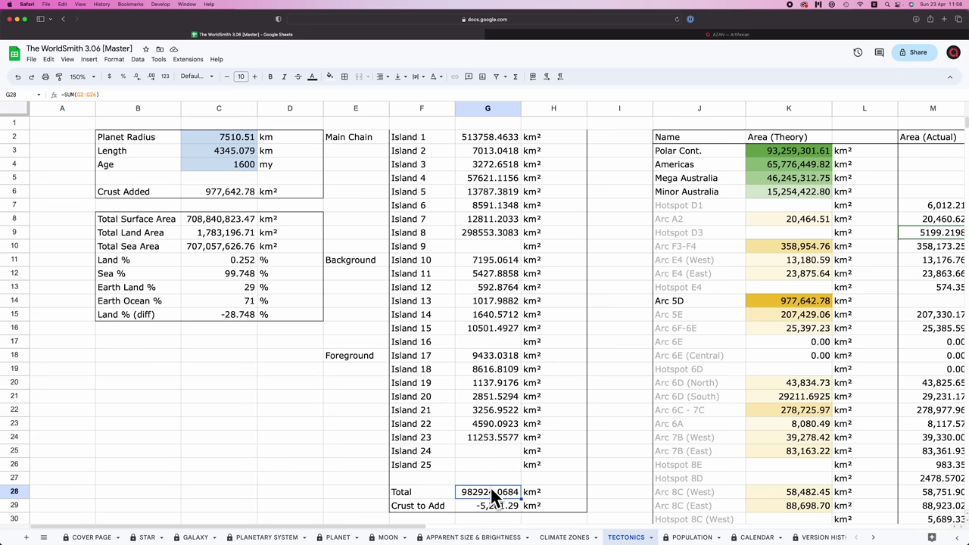
scroll(523, 424, right, 10)
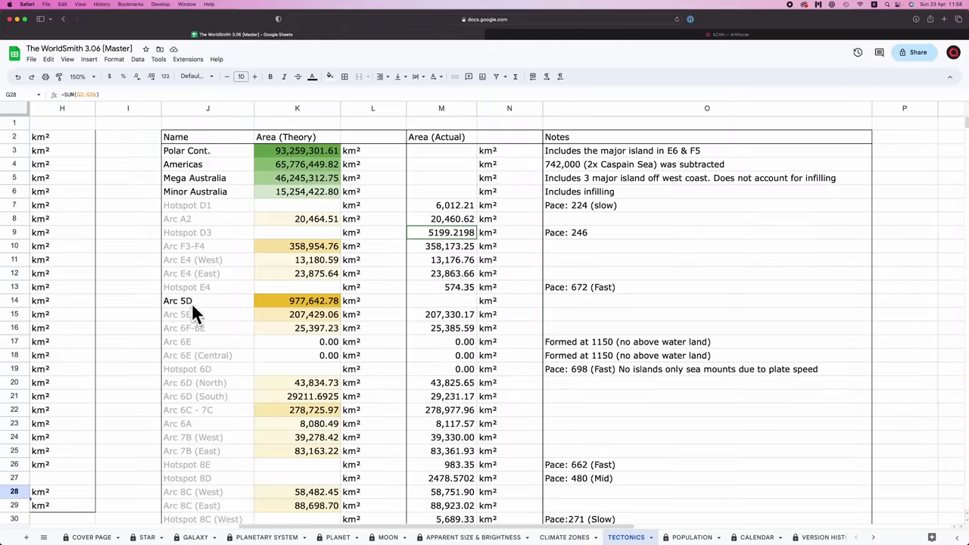
click(433, 303)
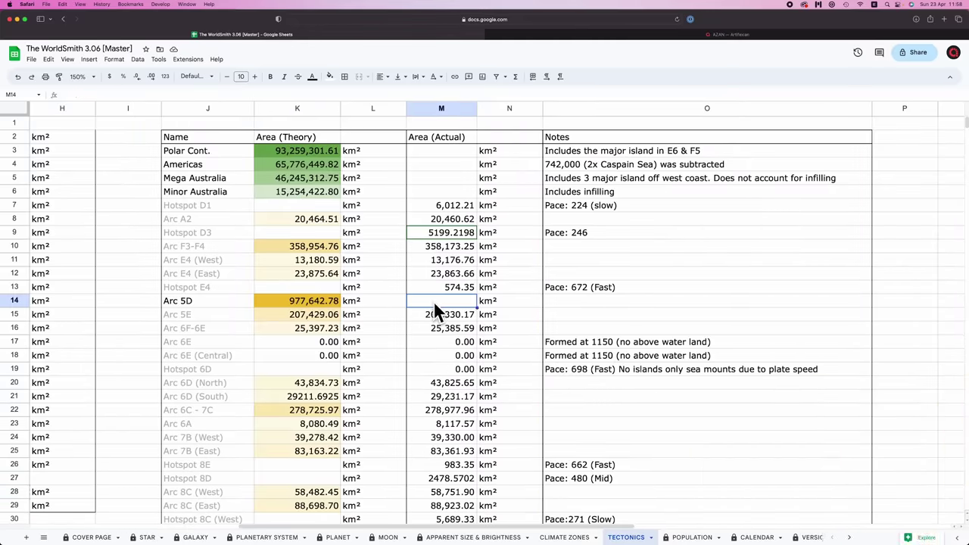
Review the actual areas in M7:M43, their total formula, and the theoretical areas of the four continents
scroll(465, 399, down, 2)
scroll(466, 408, down, 5)
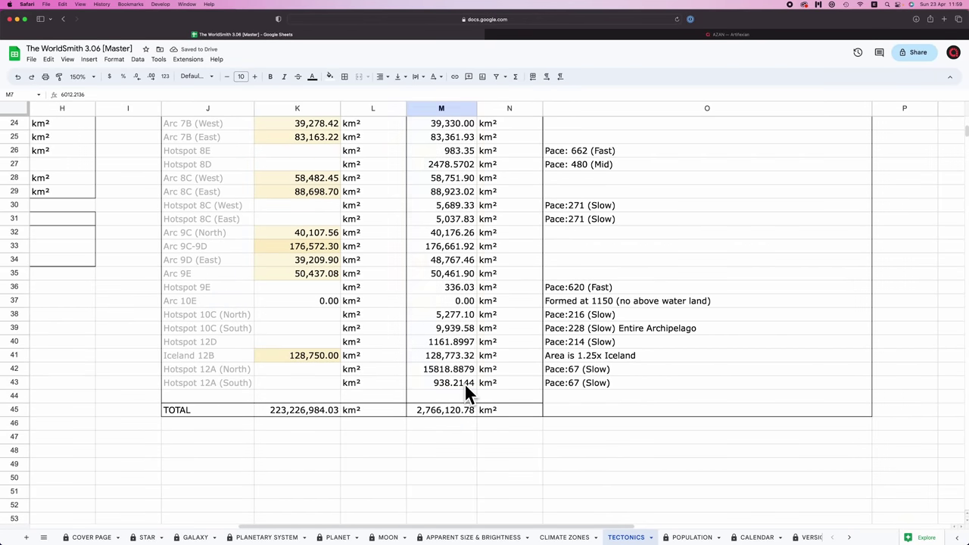
shift+click(464, 382)
scroll(458, 328, up, 3)
scroll(459, 328, down, 3)
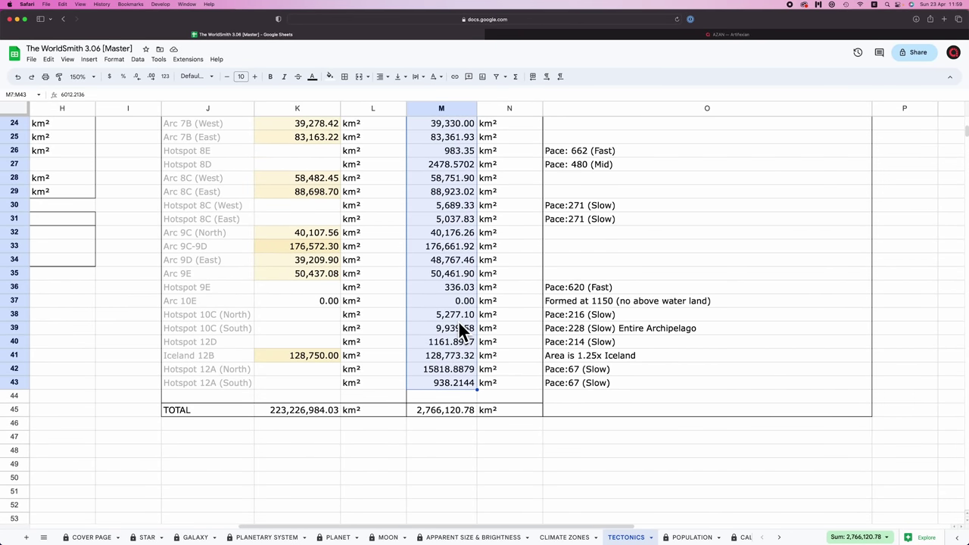
click(447, 411)
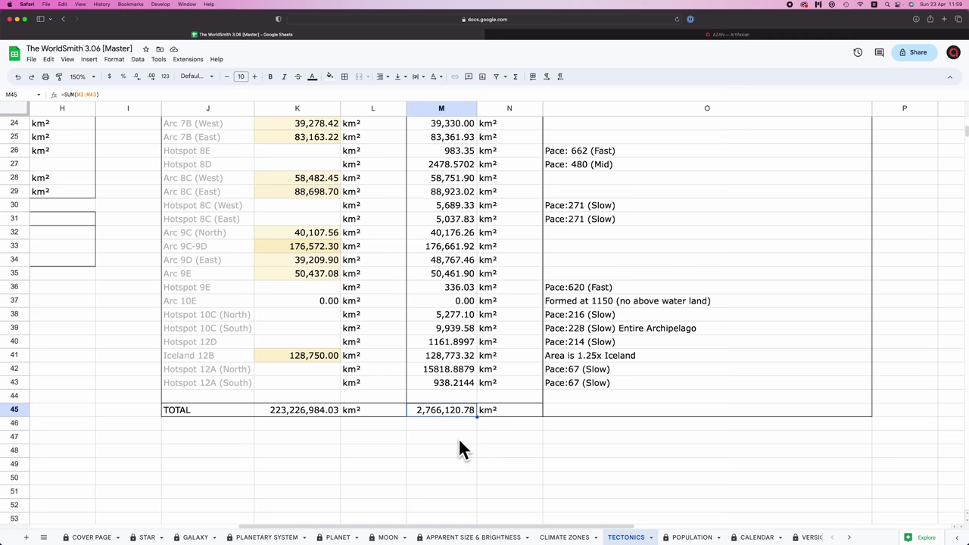
scroll(456, 384, up, 8)
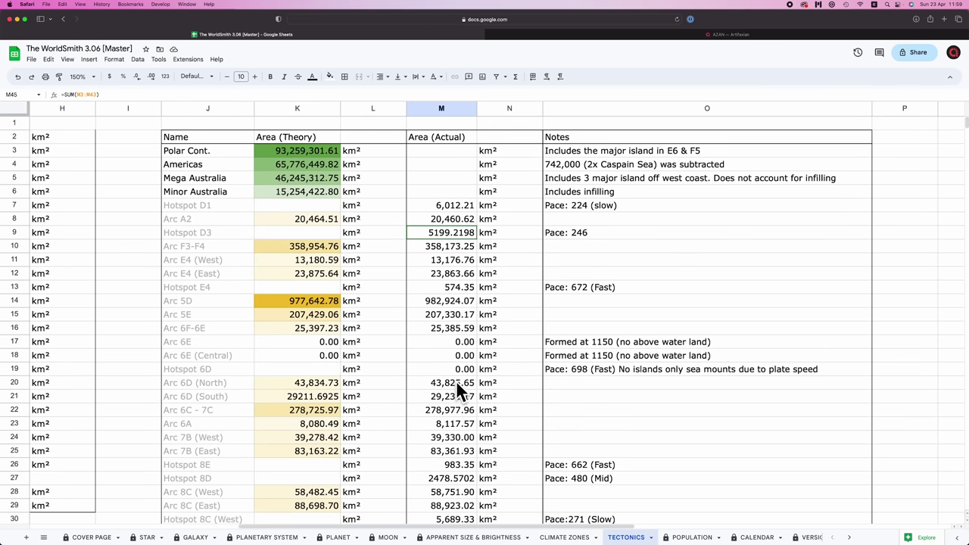
drag(297, 151, 315, 198)
Switch to GPlates, show the Area layer, measure the Area 1 continent polygon, and hide the layer again
key(super+Tab)
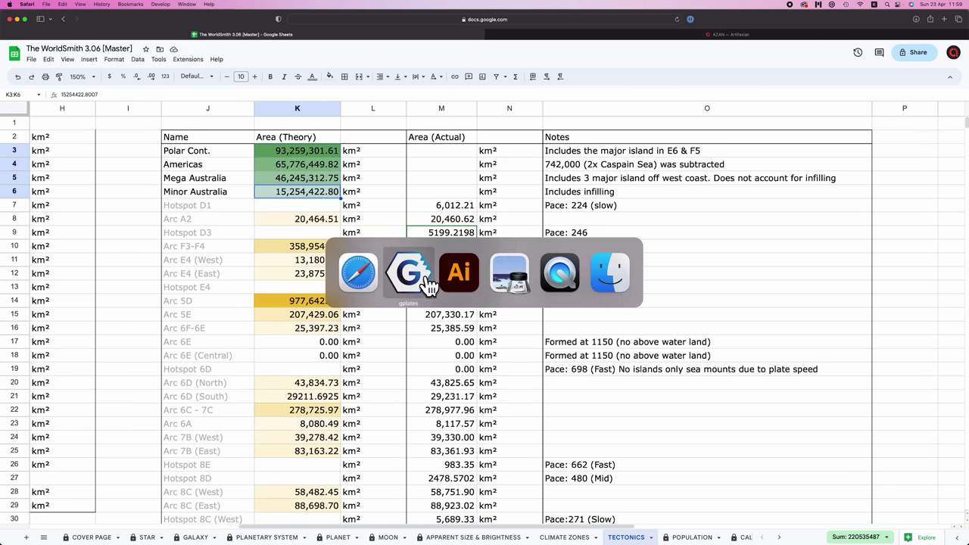
click(405, 281)
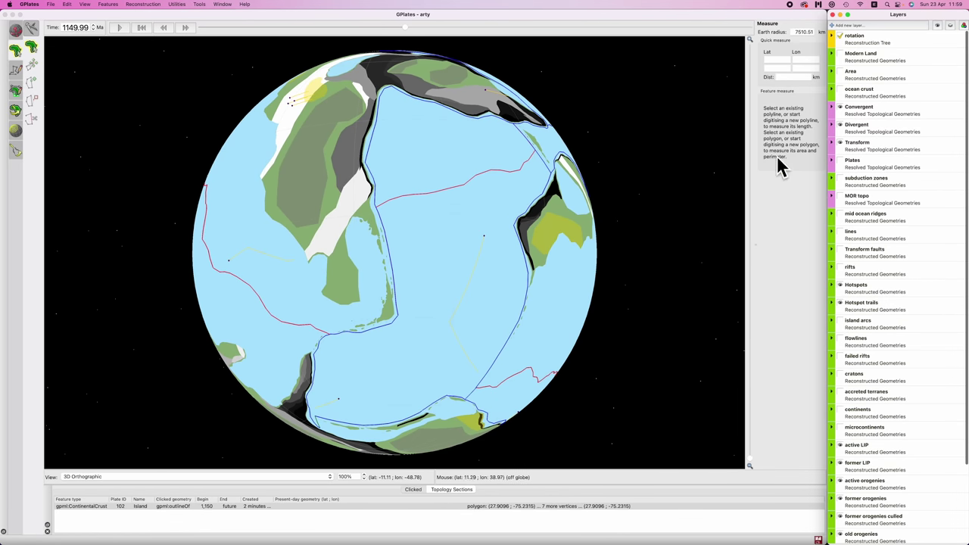
click(840, 71)
drag(346, 227, 365, 288)
key(f)
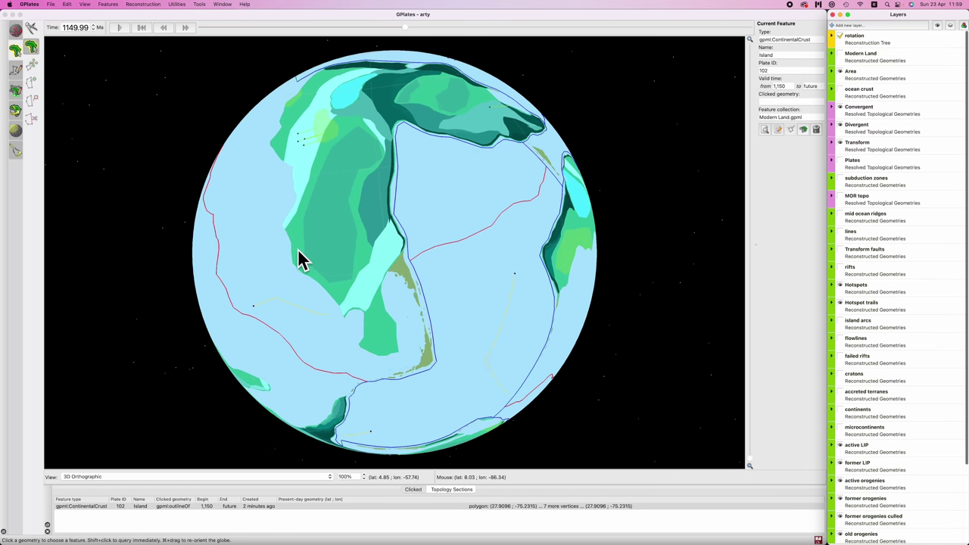
click(295, 257)
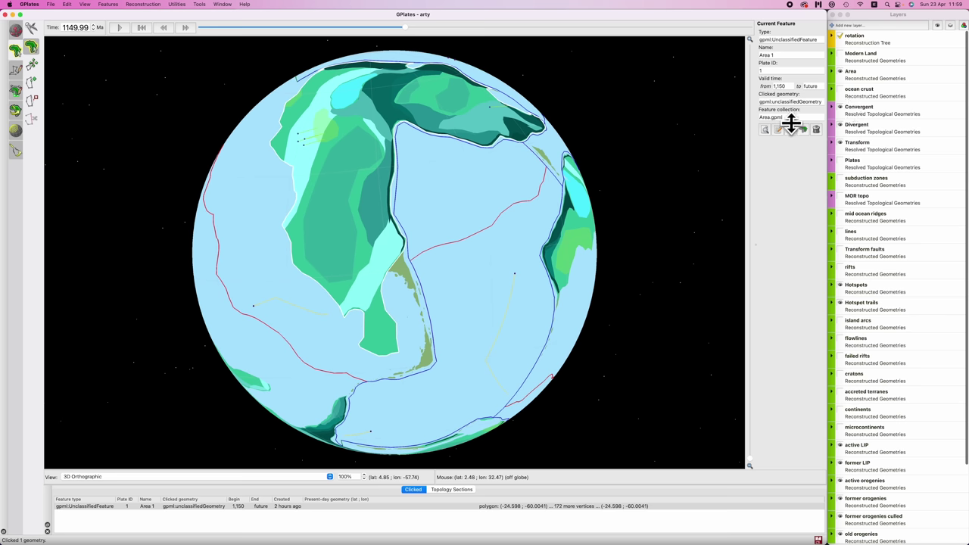
key(m)
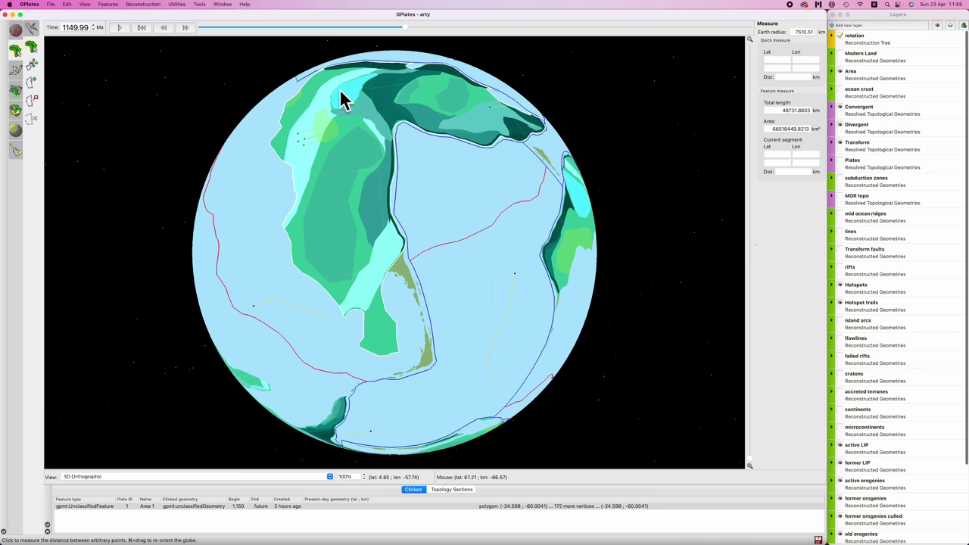
click(841, 72)
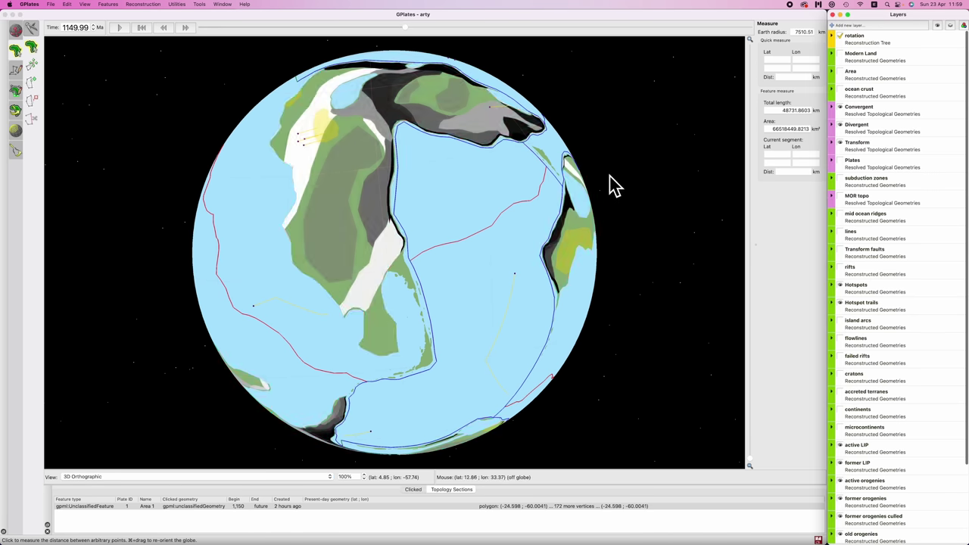
Switch to the spreadsheet and set Polar Cont.'s Area (Actual) equal to its Area (Theory)
key(super+Tab)
click(440, 147)
text(=)
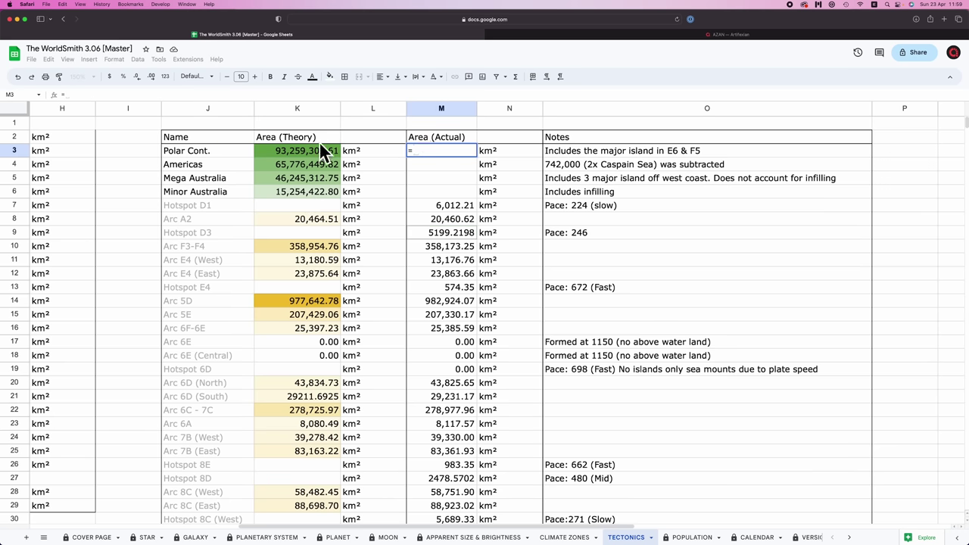
click(319, 151)
key(Return)
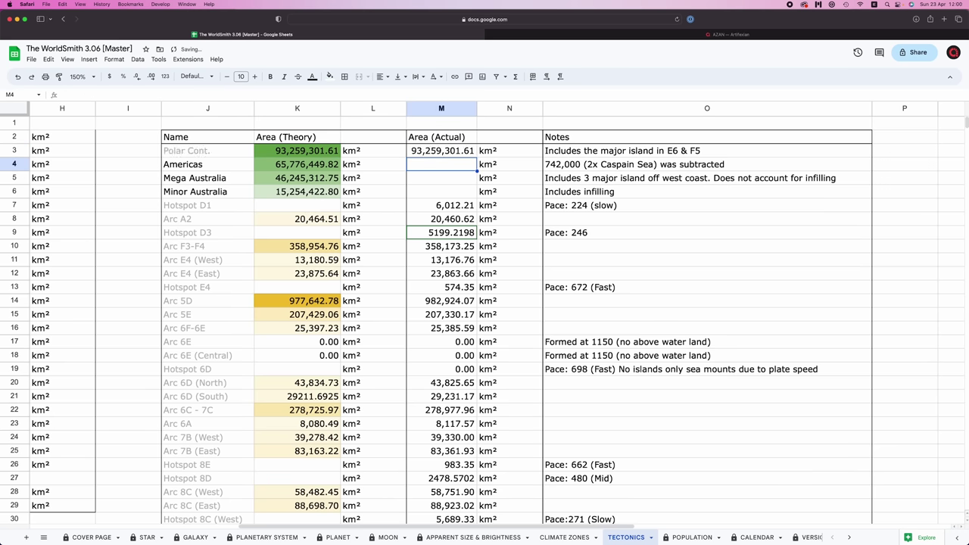
Set the Area (Actual) of Americas, Mega Australia and Minor Australia equal to their Area (Theory) cells
text(=)
click(310, 162)
key(Return)
text(=)
click(319, 181)
key(Return)
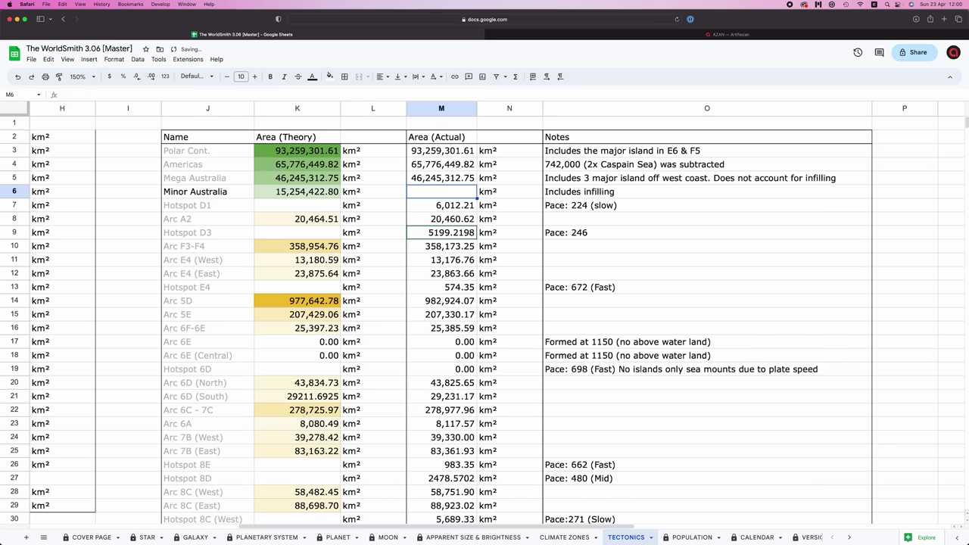
text(=)
click(311, 191)
key(Return)
Examine the overall area total and compare Land % with Earth Land % and Land % (diff)
scroll(448, 349, down, 10)
scroll(447, 349, up, 10)
scroll(447, 349, left, 5)
click(235, 262)
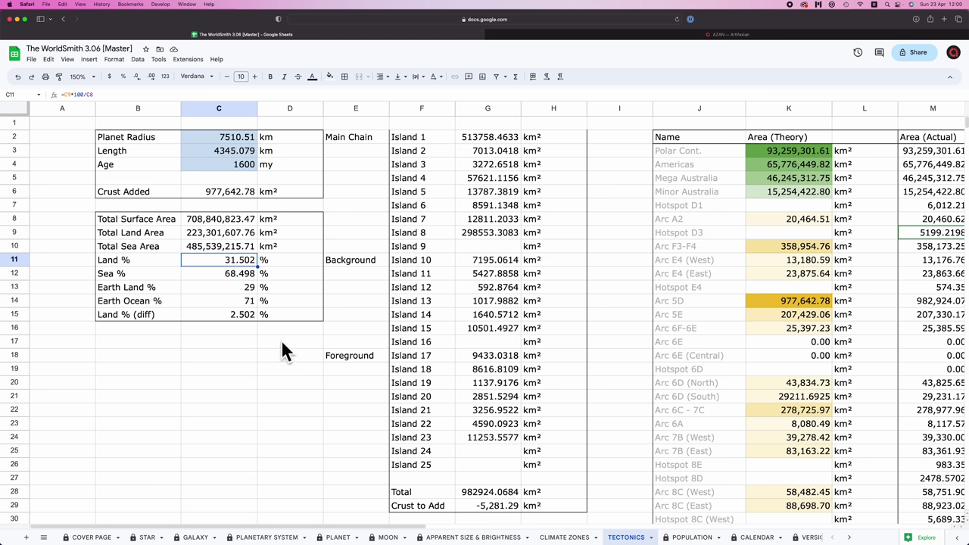
click(220, 287)
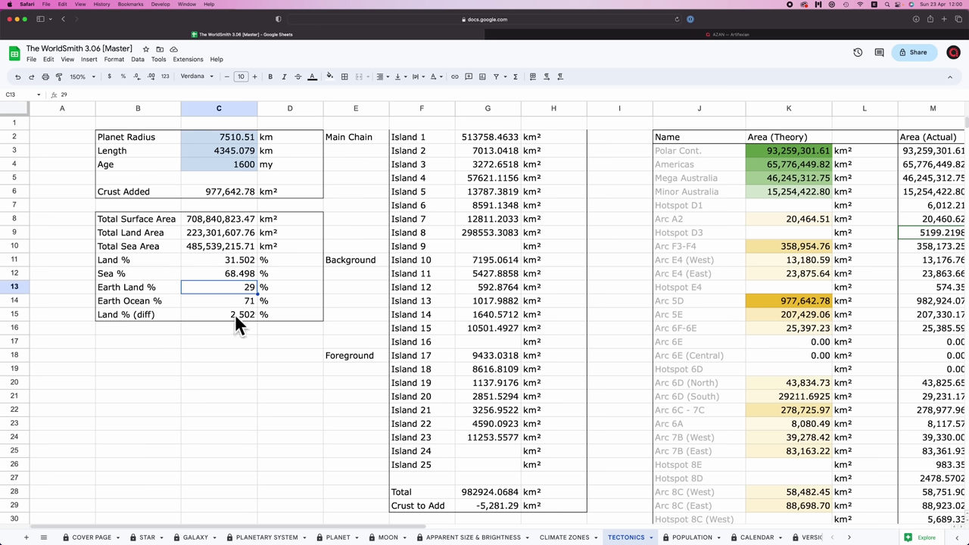
click(235, 313)
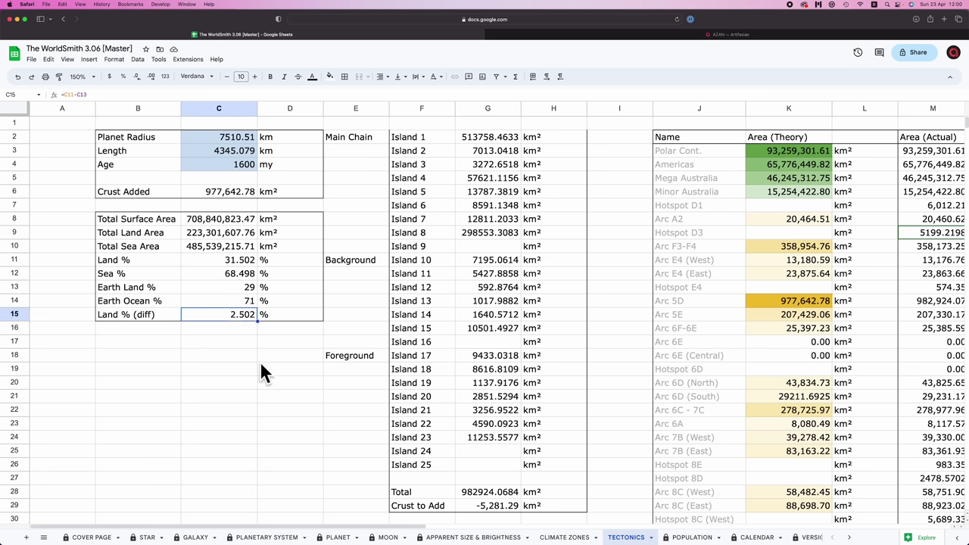